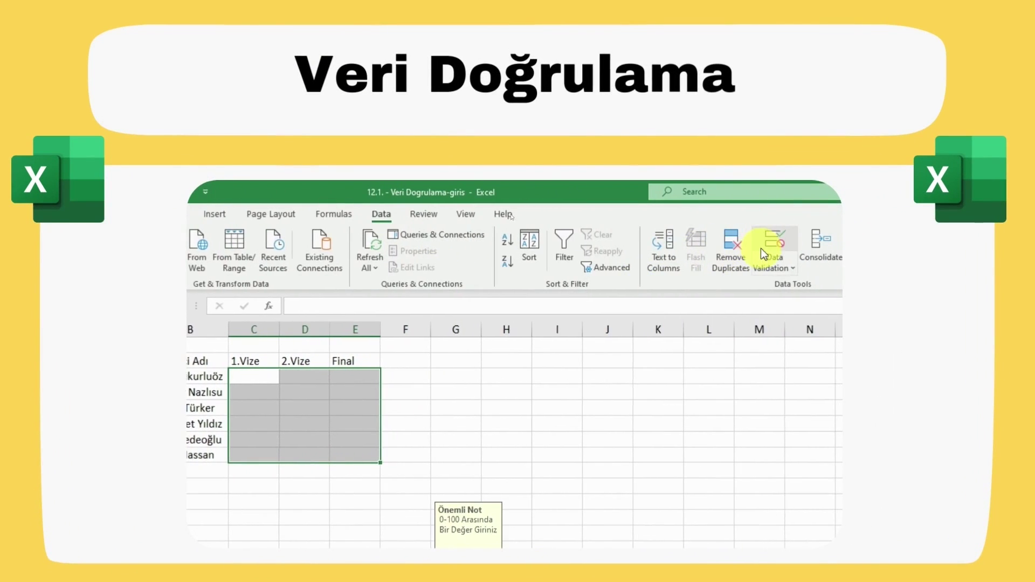
Review the 0–100 validation's input message and Stop error alert, then confirm it
{"action": "left_click", "coordinate": [762, 245]}
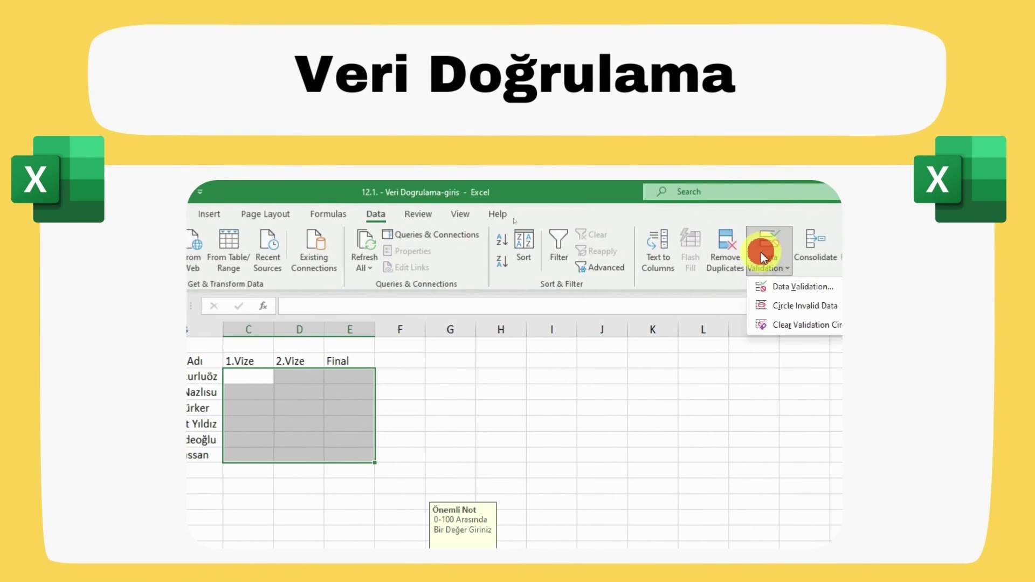
{"action": "left_click", "coordinate": [796, 284]}
{"action": "left_click", "coordinate": [438, 319]}
{"action": "left_click", "coordinate": [490, 319]}
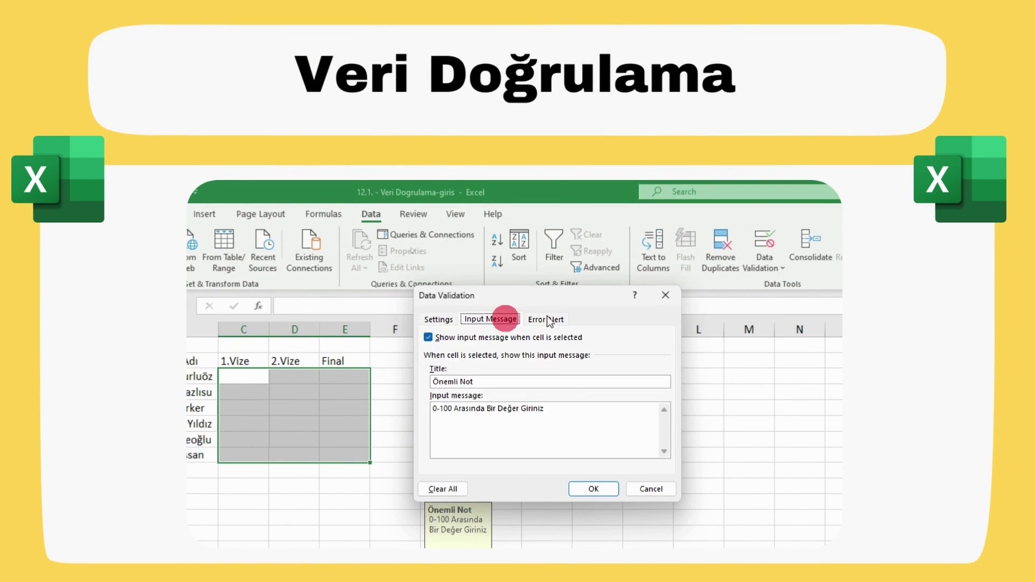
{"action": "left_click", "coordinate": [546, 319]}
{"action": "left_click", "coordinate": [526, 381]}
{"action": "left_click", "coordinate": [522, 394]}
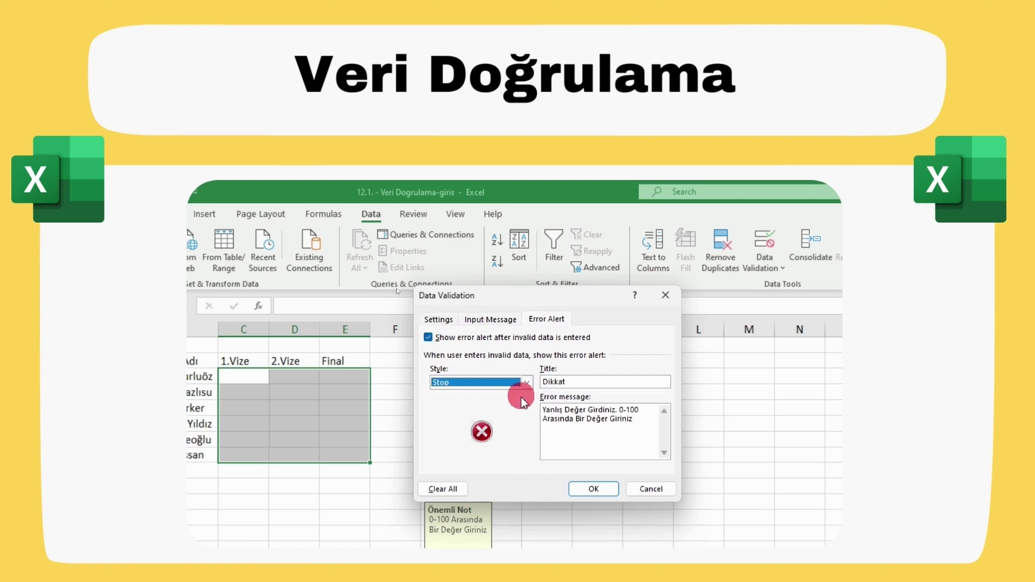
{"action": "left_click", "coordinate": [593, 489]}
Enter the scores 10, 0, 100 and 15,5 in C3:C6
{"action": "left_click", "coordinate": [271, 374]}
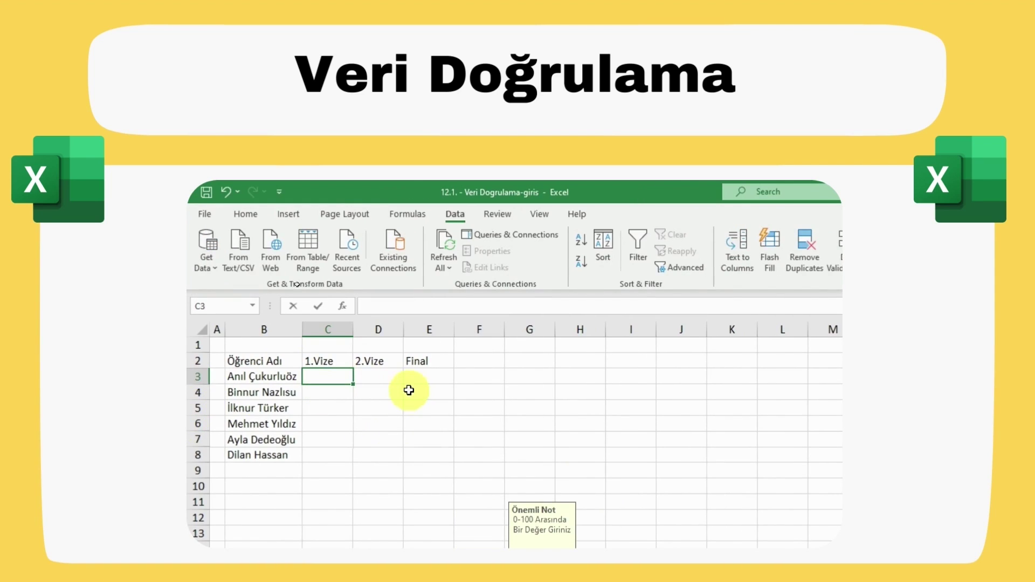
{"action": "type", "text": "10"}
{"action": "key", "text": "Return"}
{"action": "type", "text": "0"}
{"action": "key", "text": "Return"}
{"action": "type", "text": "100"}
{"action": "key", "text": "Return"}
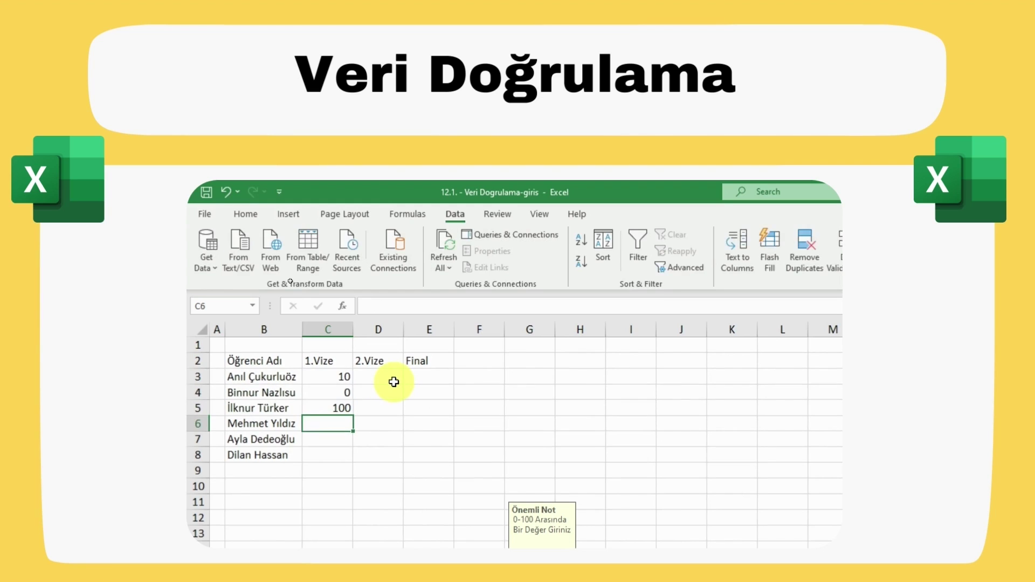
{"action": "type", "text": "15,5"}
{"action": "key", "text": "Return"}
Try 150 in C7, retry after it is rejected, and enter 25 instead
{"action": "type", "text": "150"}
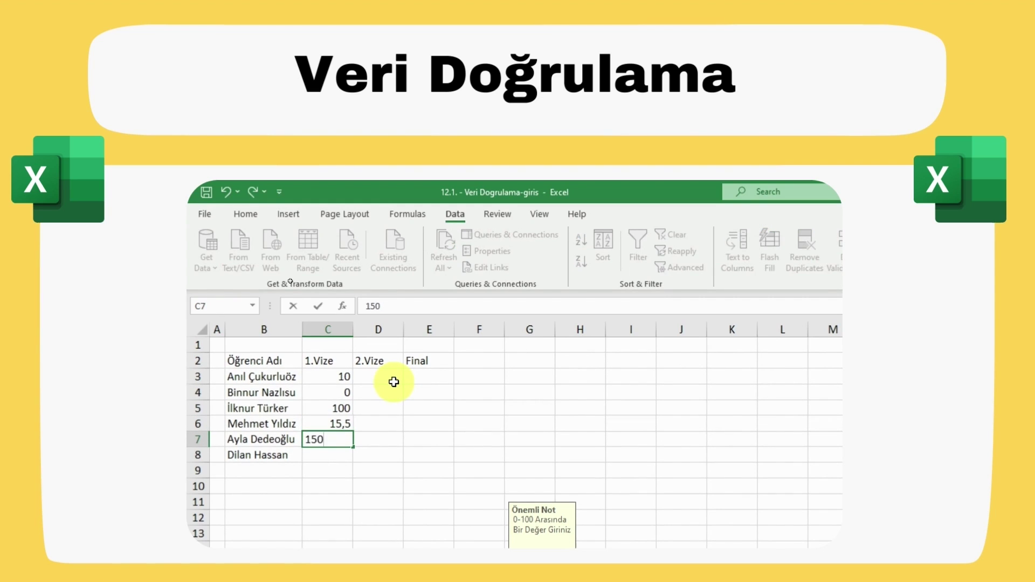
{"action": "key", "text": "Return"}
{"action": "left_click", "coordinate": [619, 490]}
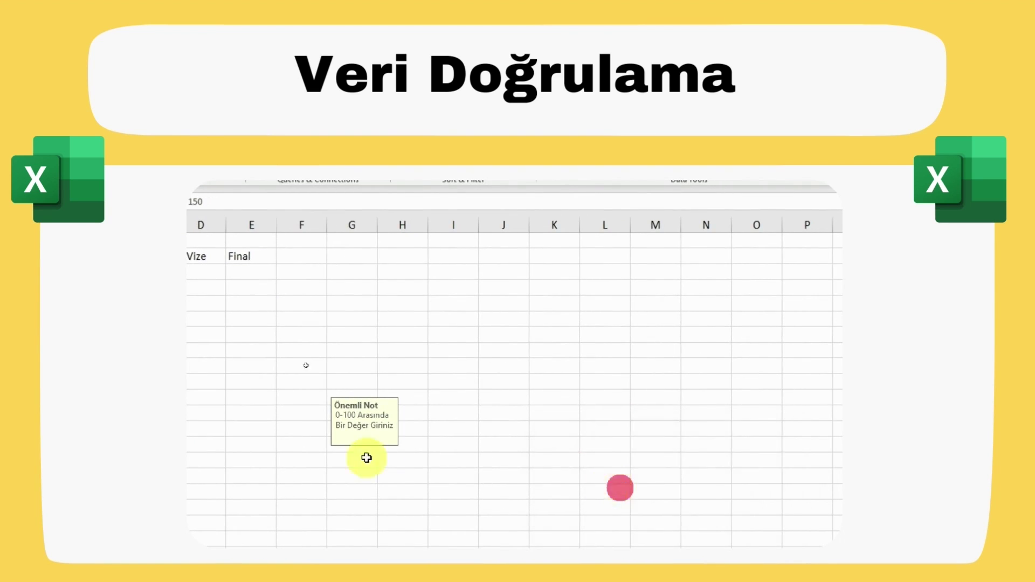
{"action": "type", "text": "25"}
{"action": "key", "text": "Return"}
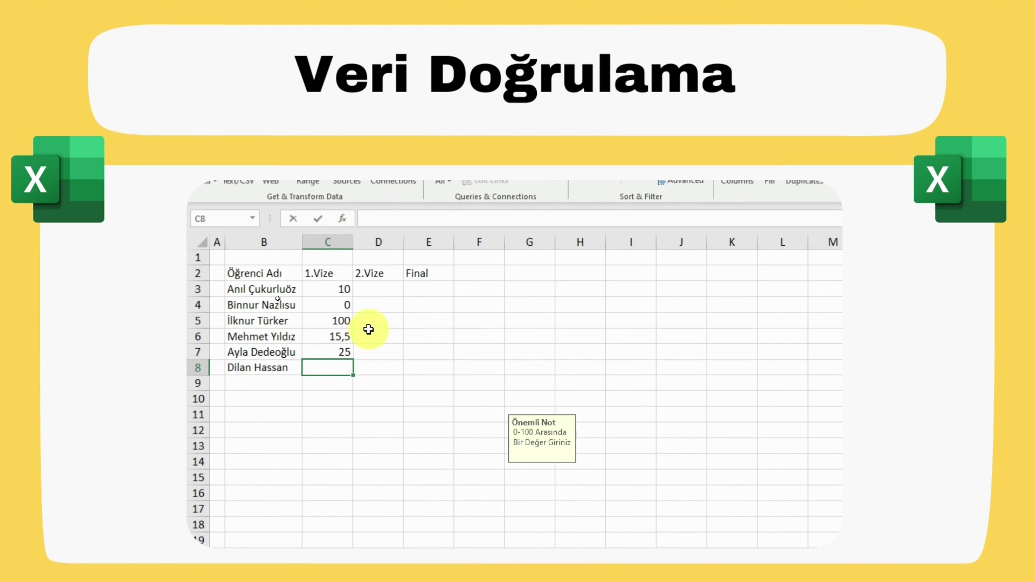
Try -15 in C8, cancel the rejected entry, and enter 0 instead
{"action": "type", "text": "-15"}
{"action": "key", "text": "Return"}
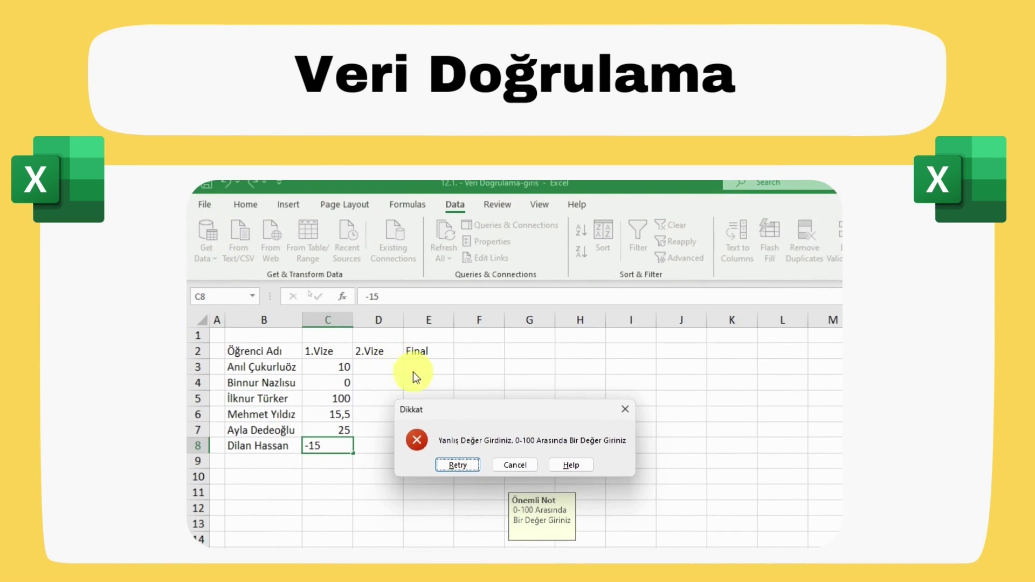
{"action": "left_click", "coordinate": [516, 464]}
{"action": "type", "text": "0"}
{"action": "key", "text": "Return"}
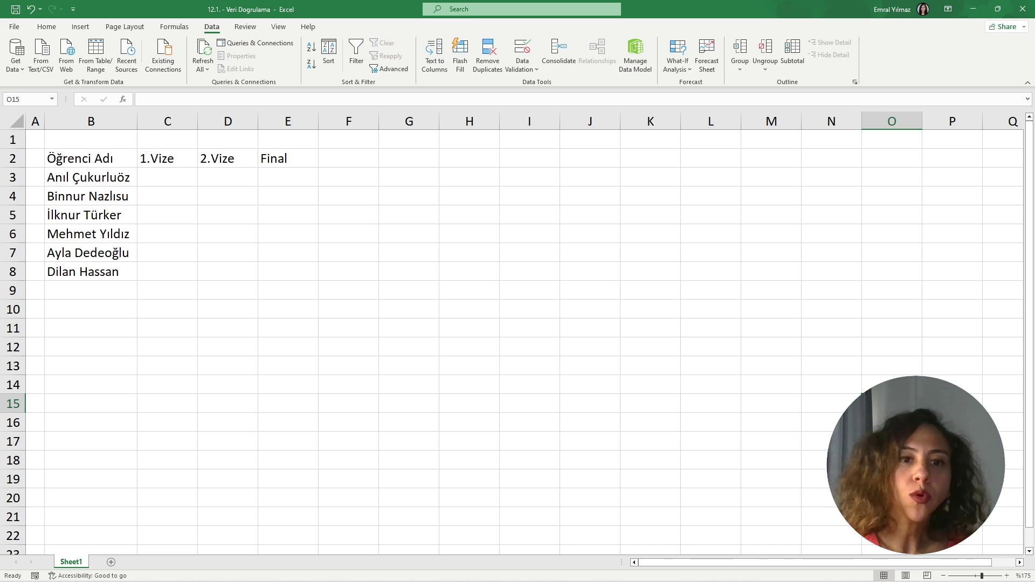
Select the score range C3:E8 and open its Data Validation dialog
{"action": "left_click", "coordinate": [163, 176]}
{"action": "left_click_drag", "start_coordinate": [162, 176], "coordinate": [271, 267]}
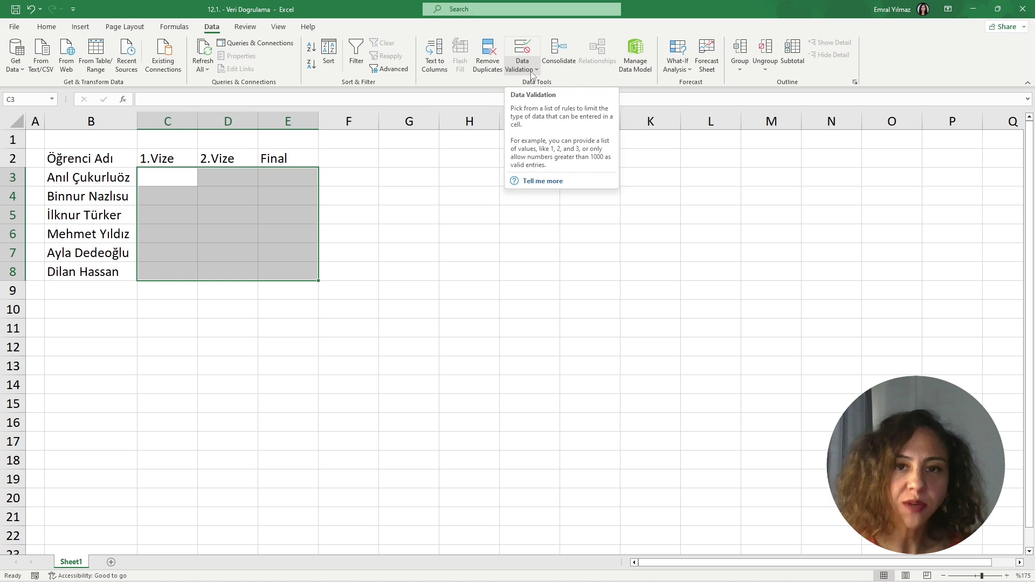
{"action": "left_click", "coordinate": [533, 72]}
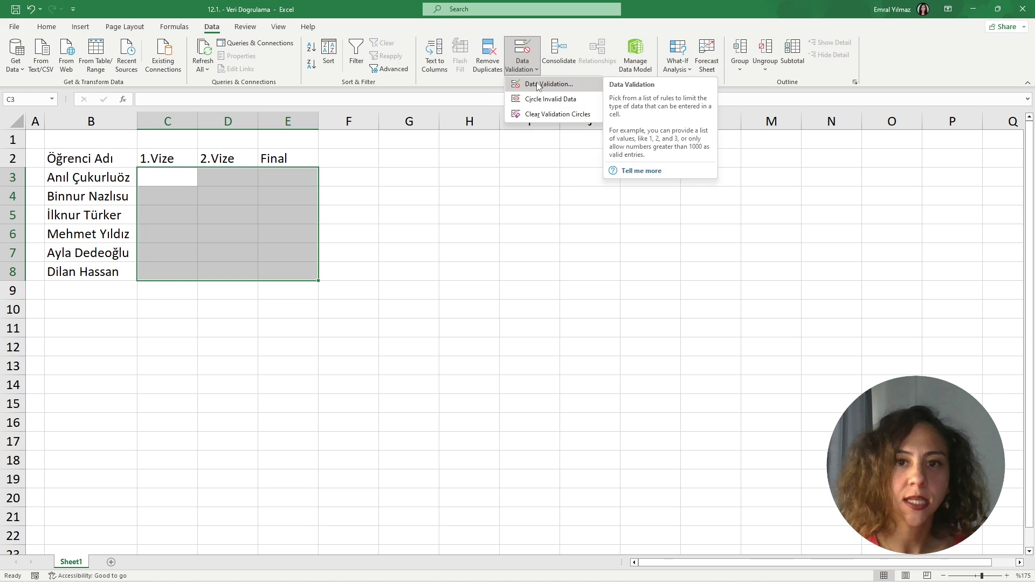
{"action": "left_click", "coordinate": [539, 84]}
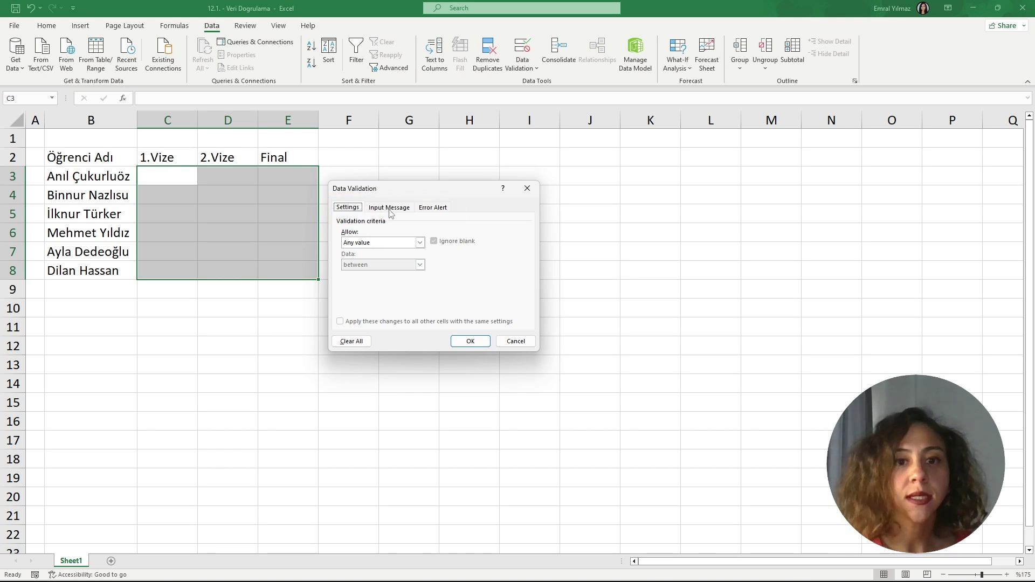
Check the Input Message and Error Alert tabs, then open the Allow list under Settings
{"action": "left_click", "coordinate": [389, 208]}
{"action": "left_click", "coordinate": [432, 209]}
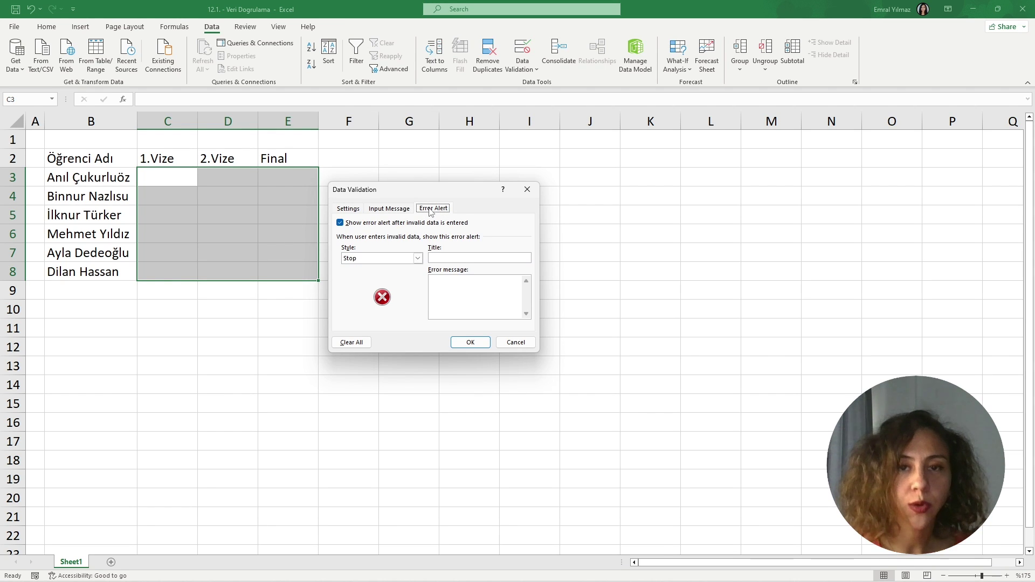
{"action": "left_click", "coordinate": [348, 209]}
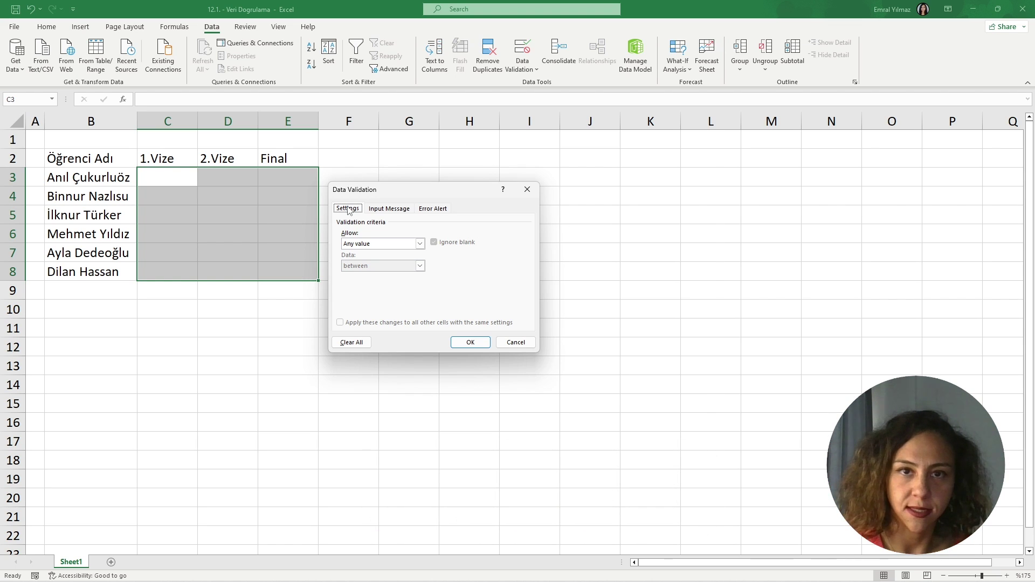
{"action": "left_click", "coordinate": [412, 243]}
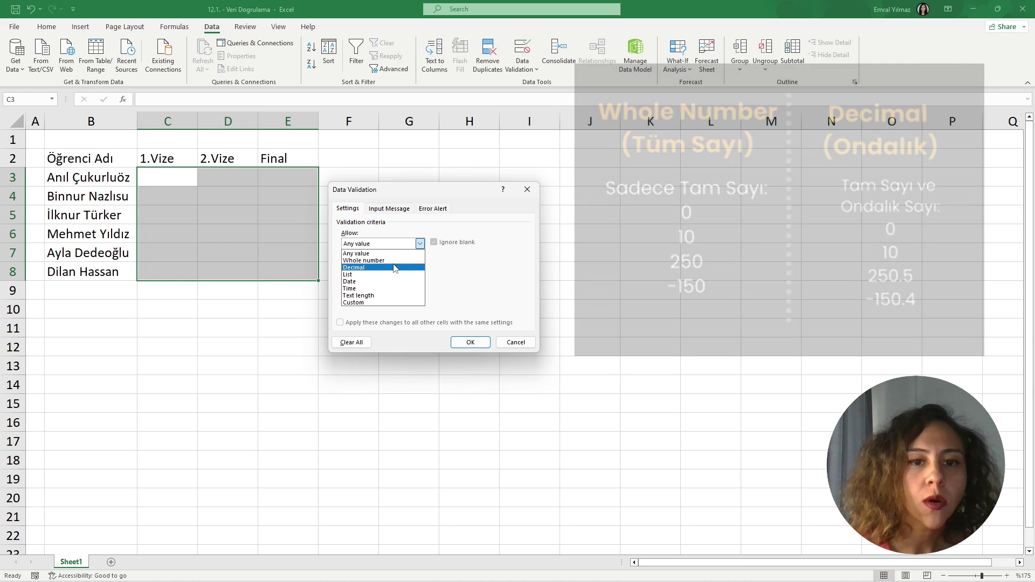
Allow Decimal values between a minimum of 0 and a maximum of 100
{"action": "left_click", "coordinate": [394, 268]}
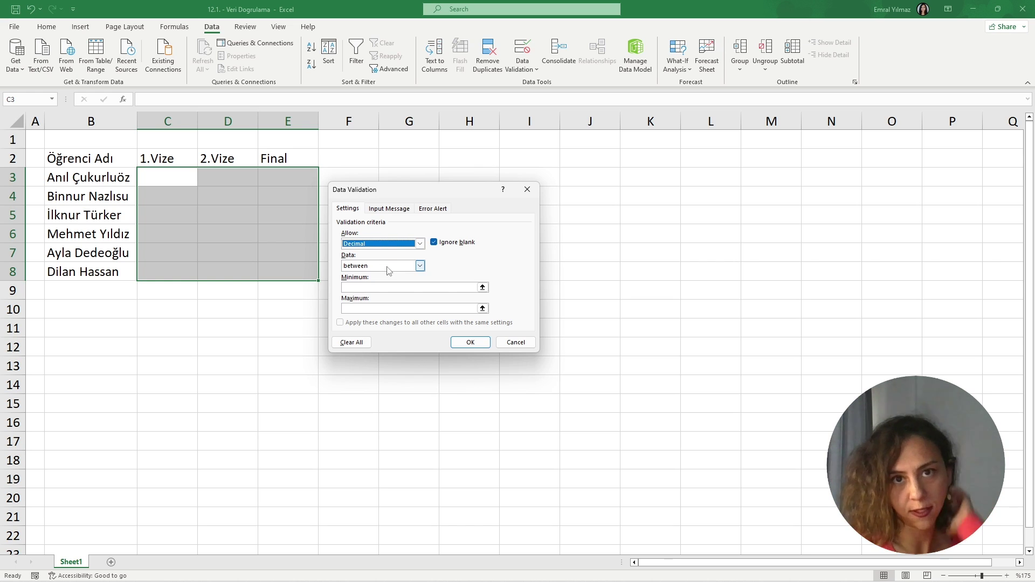
{"action": "left_click", "coordinate": [423, 268]}
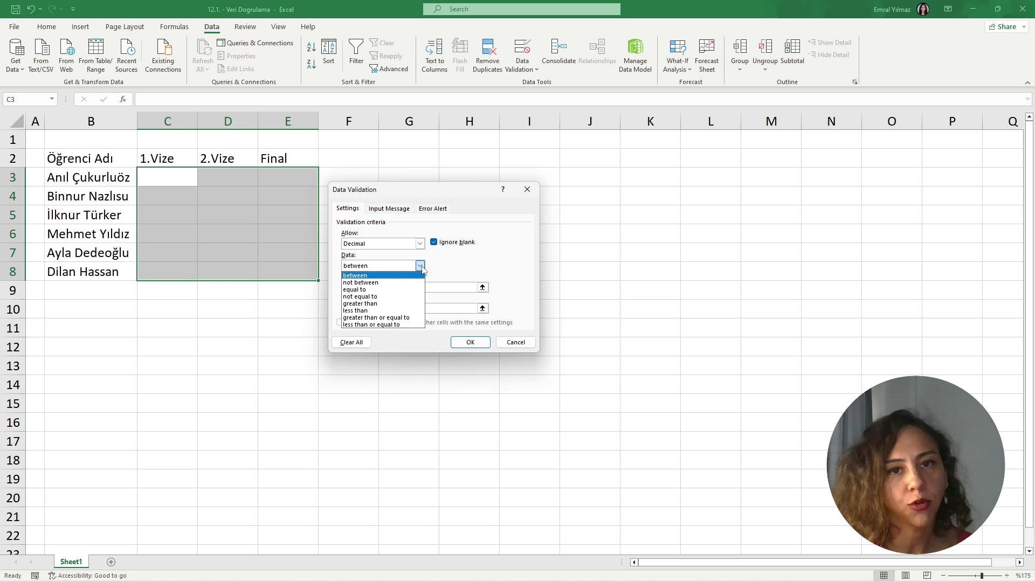
{"action": "left_click", "coordinate": [423, 268]}
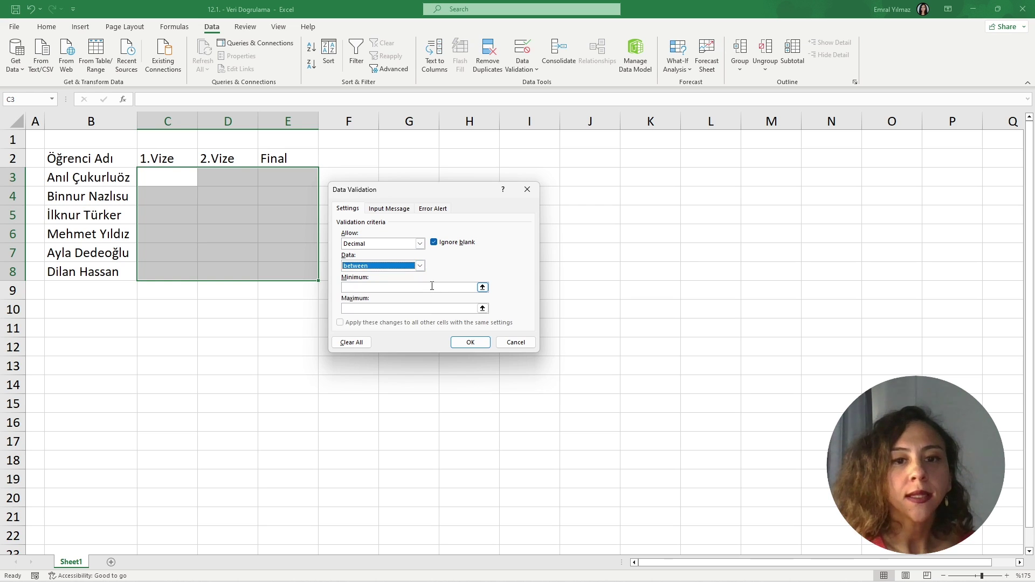
{"action": "left_click", "coordinate": [434, 287]}
{"action": "type", "text": "0"}
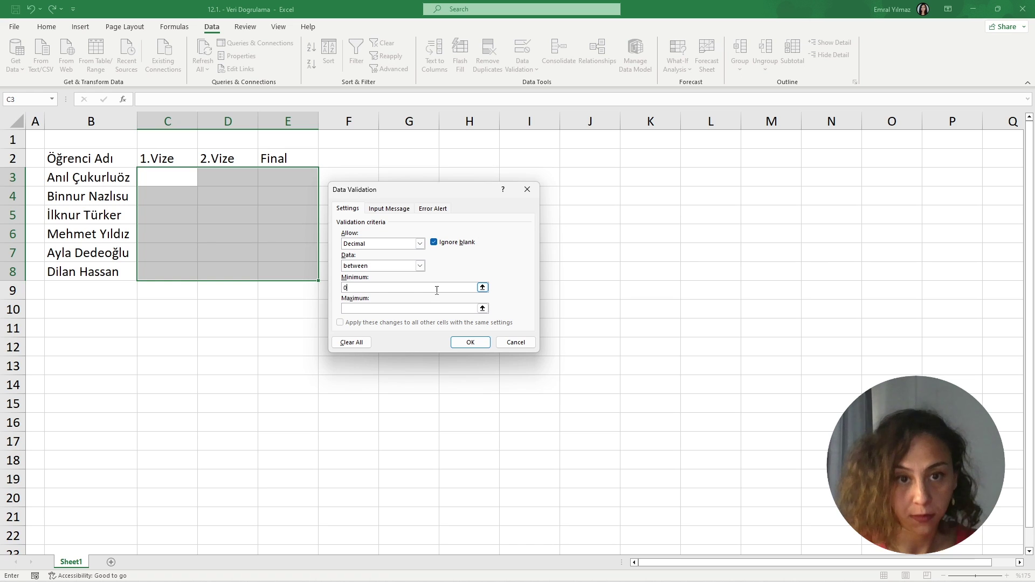
{"action": "left_click", "coordinate": [419, 309]}
{"action": "type", "text": "100"}
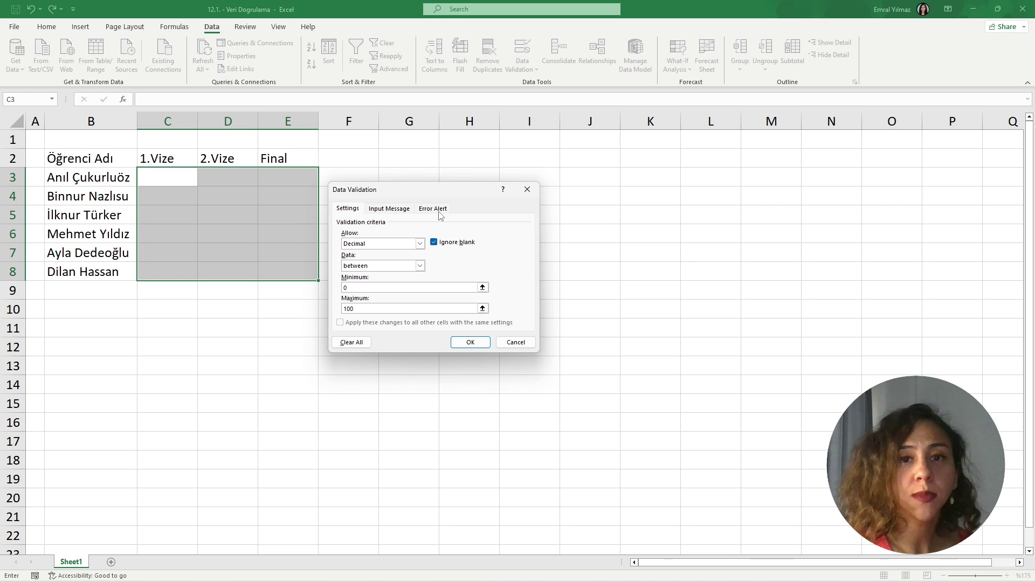
Title the input message 'Önemli Not' with the text '0-100 Arasında Bir Değer Giriniz'
{"action": "left_click", "coordinate": [389, 209]}
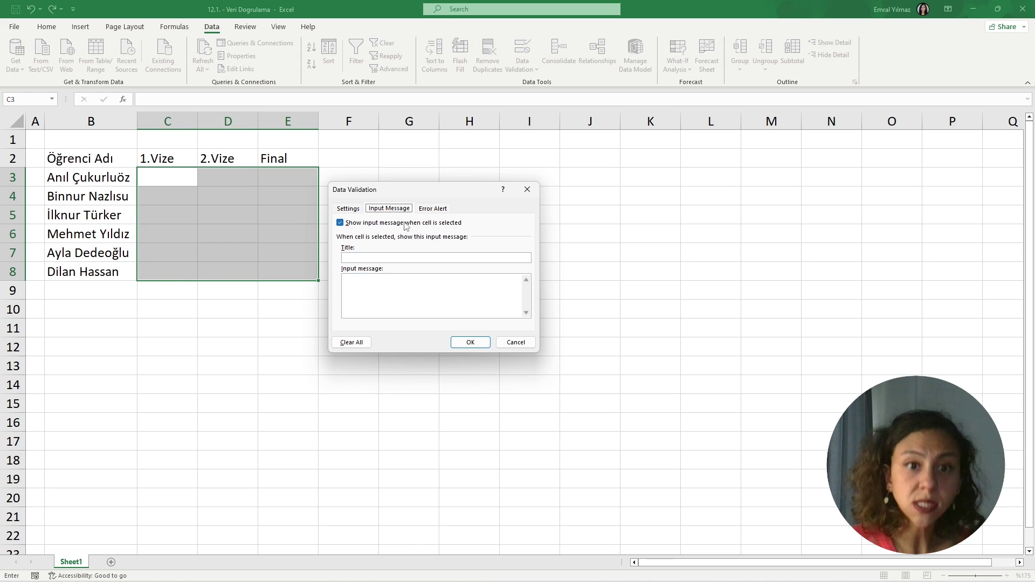
{"action": "left_click", "coordinate": [445, 258]}
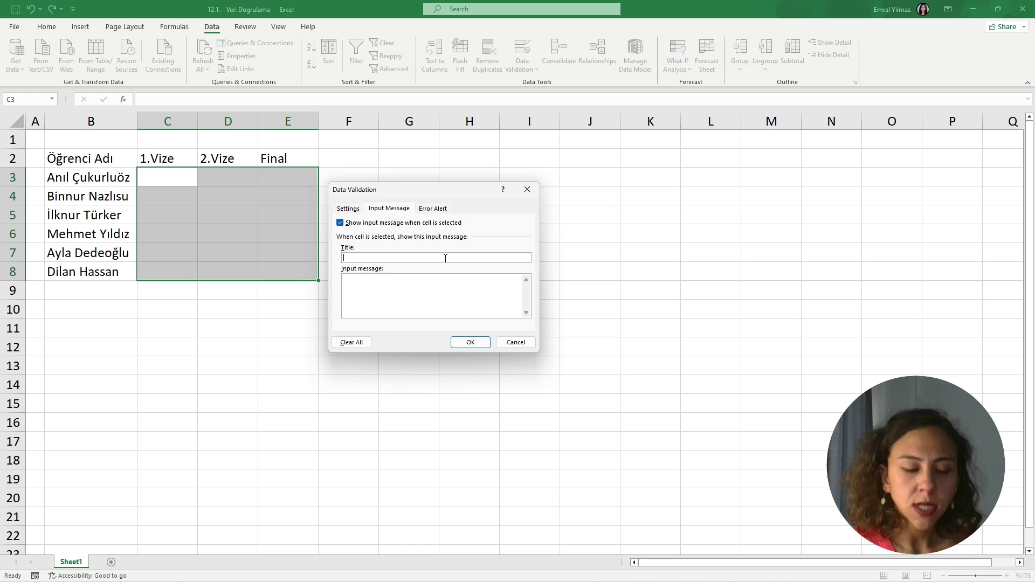
{"action": "type", "text": "U"}
{"action": "key", "text": "BackSpace"}
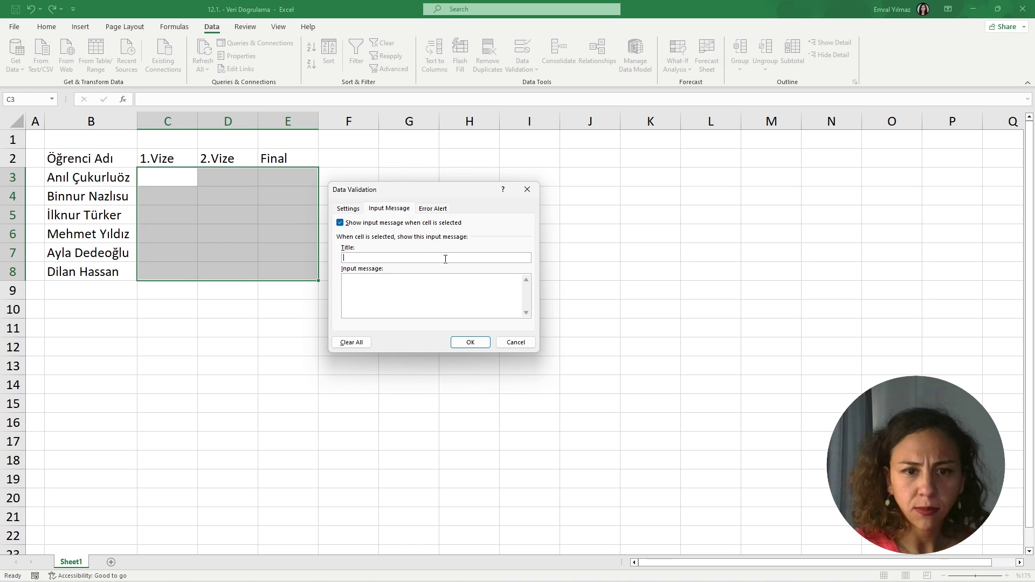
{"action": "type", "text": "Öne"}
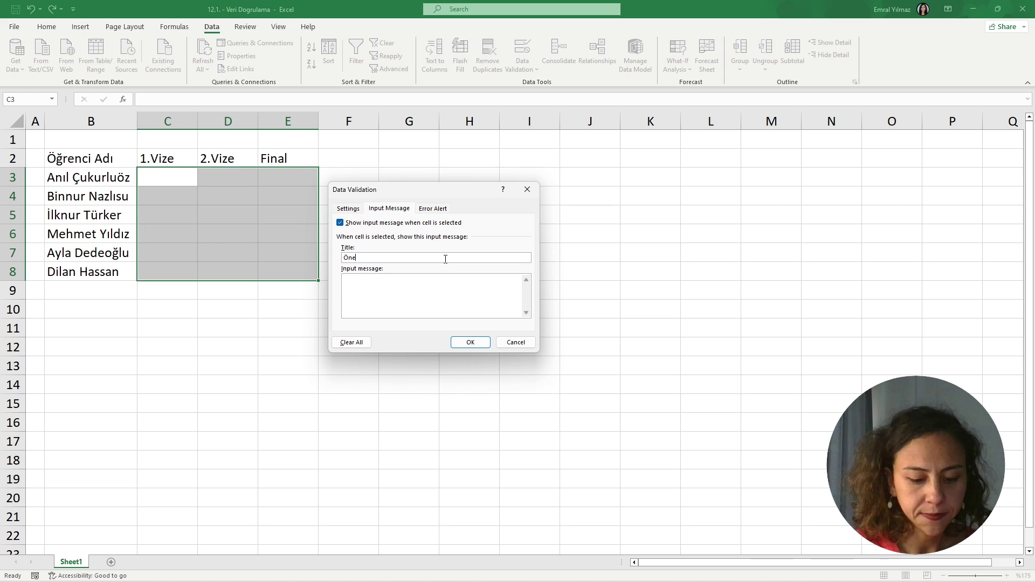
{"action": "type", "text": "mli Not"}
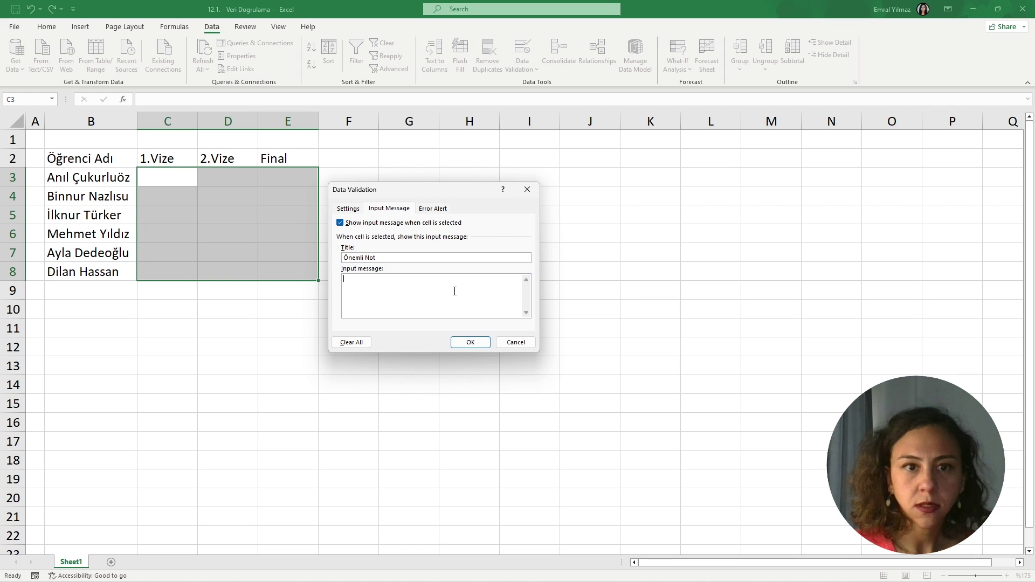
{"action": "left_click", "coordinate": [450, 287]}
{"action": "type", "text": "0-100 A"}
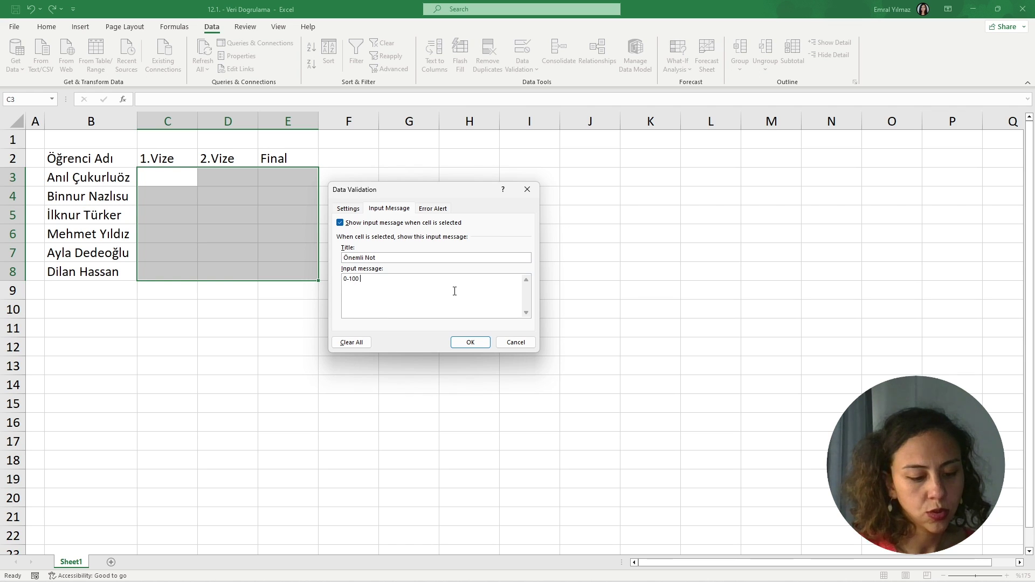
{"action": "type", "text": "rasında Bir Değer Giriniz"}
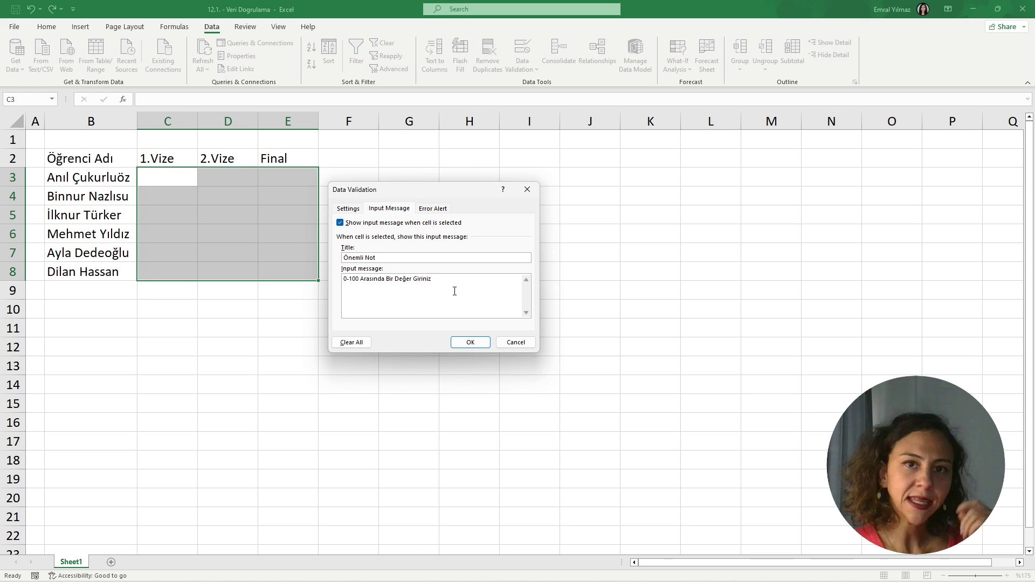
{"action": "left_click", "coordinate": [432, 209]}
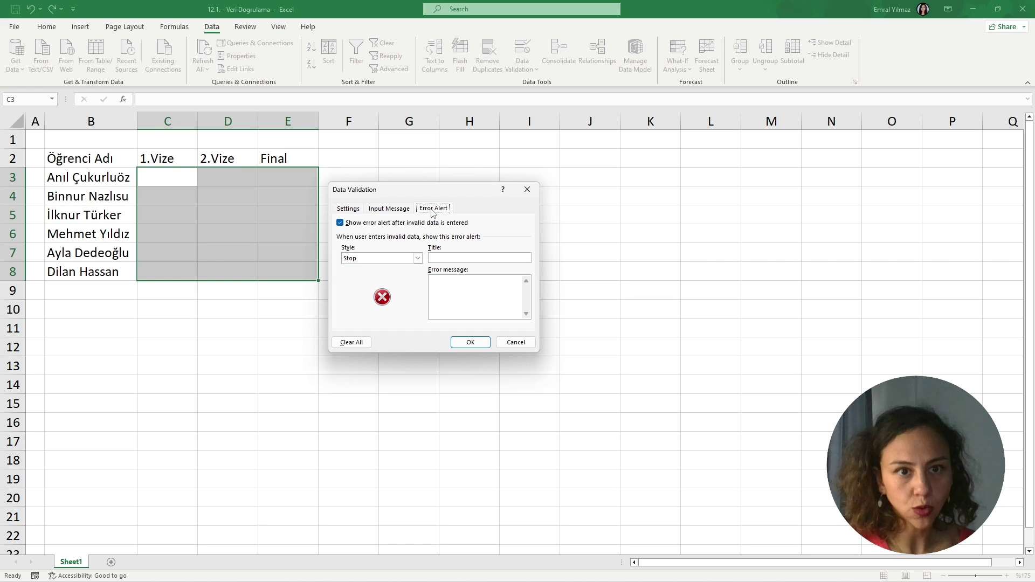
Keep the Stop style, title the error alert 'Dikkat' with its message, and apply the validation
{"action": "left_click", "coordinate": [418, 259]}
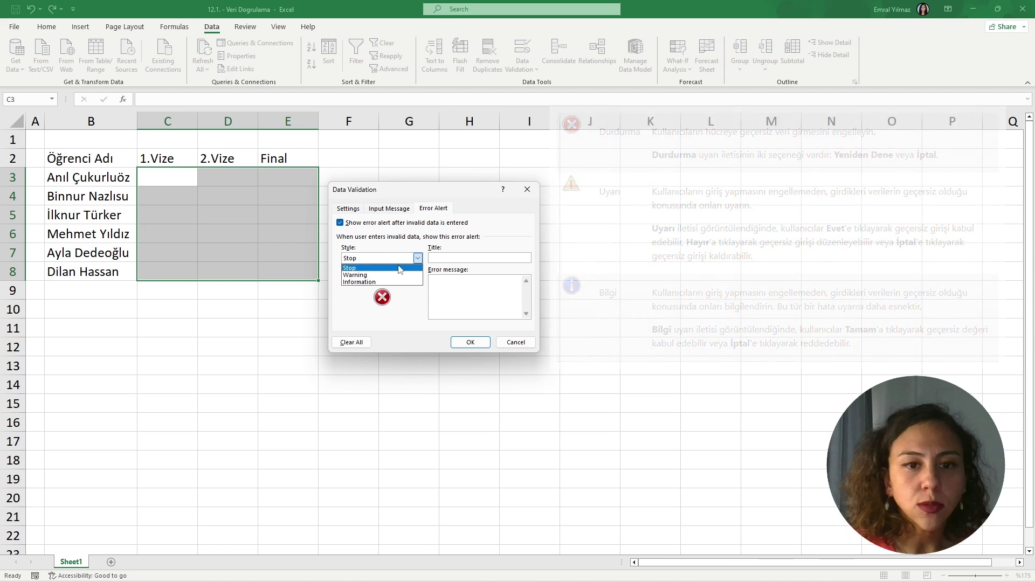
{"action": "left_click", "coordinate": [400, 270]}
{"action": "left_click", "coordinate": [476, 258]}
{"action": "type", "text": "Yanlış Değ"}
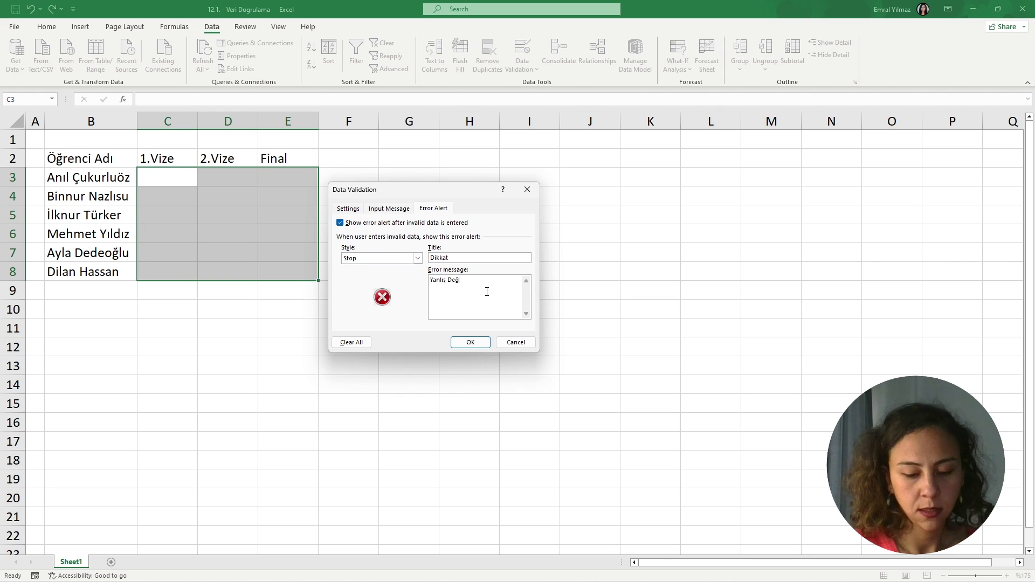
{"action": "type", "text": "er Girdin"}
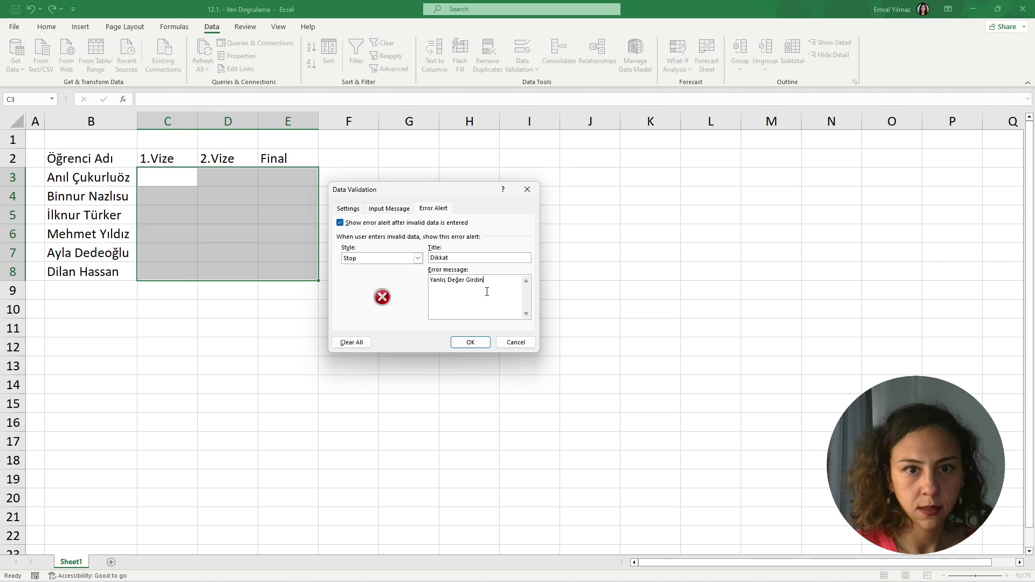
{"action": "type", "text": "iz."}
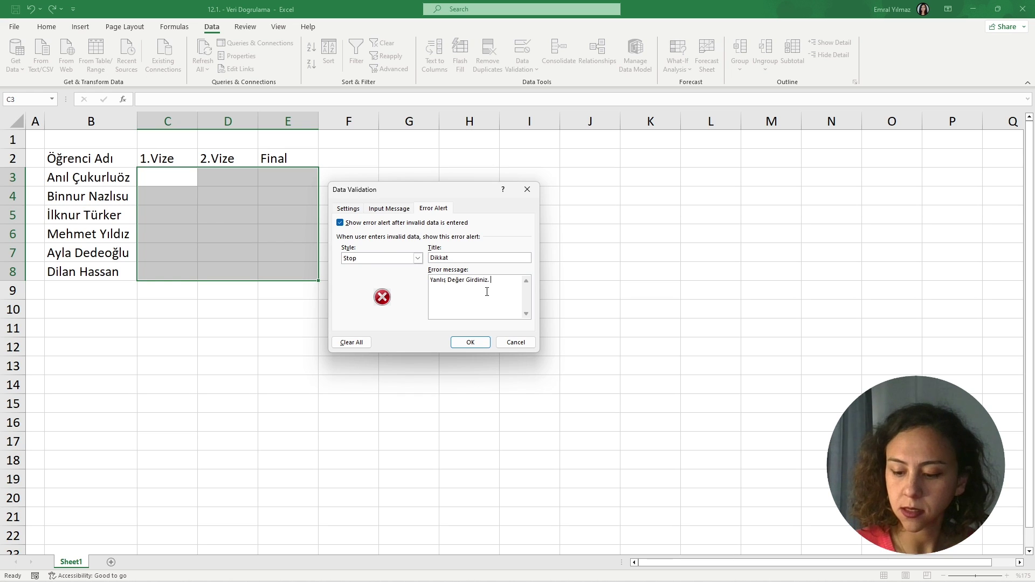
{"action": "type", "text": " -"}
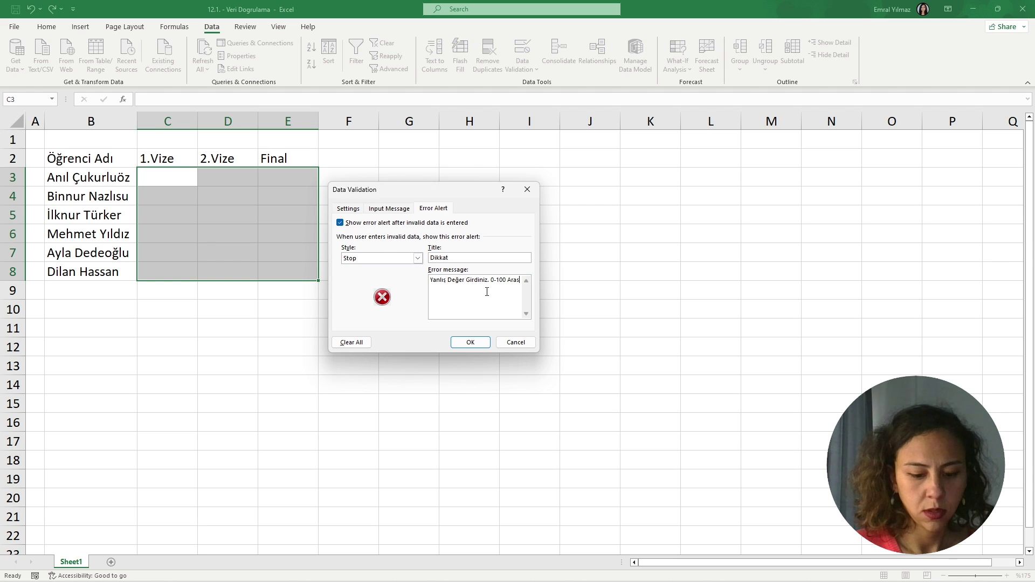
{"action": "type", "text": "ında Bir Değer Giriniz"}
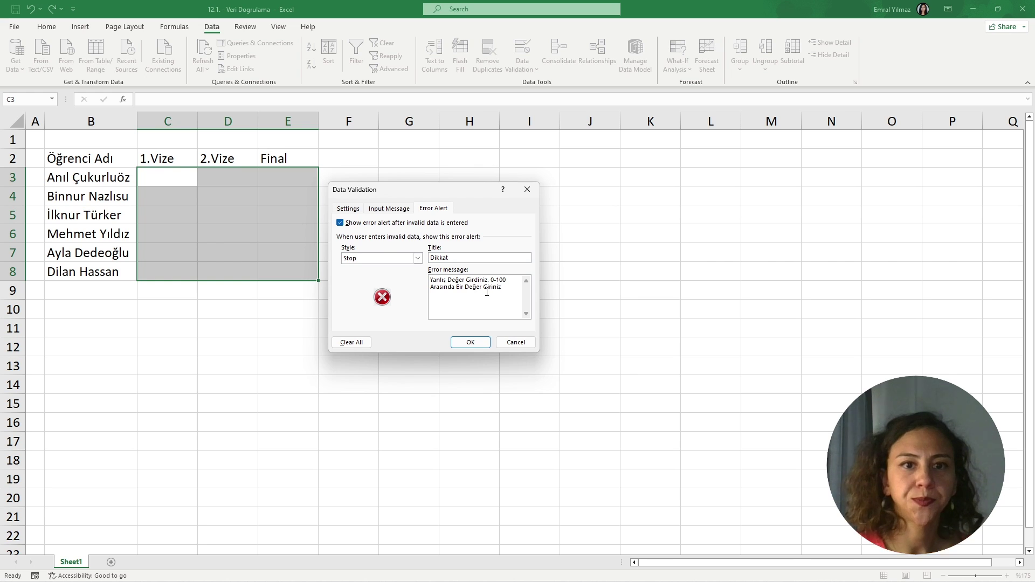
{"action": "left_click", "coordinate": [460, 342]}
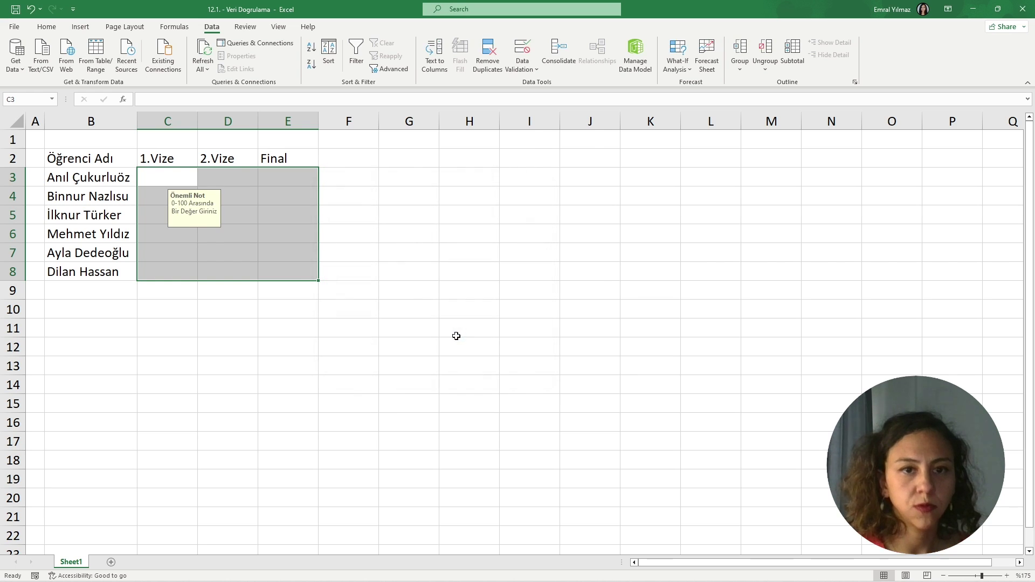
Starting at D4, fill the 2.Vize column with 0, 100, 55 and 48,65
{"action": "left_click", "coordinate": [368, 225]}
{"action": "key", "text": "Down"}
{"action": "key", "text": "Down"}
{"action": "left_click", "coordinate": [235, 201]}
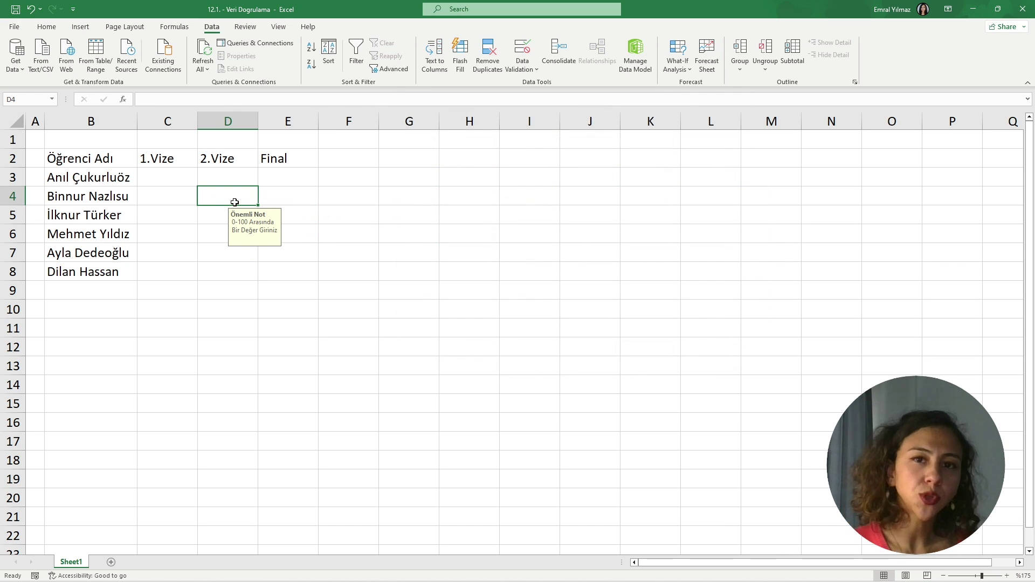
{"action": "type", "text": "0"}
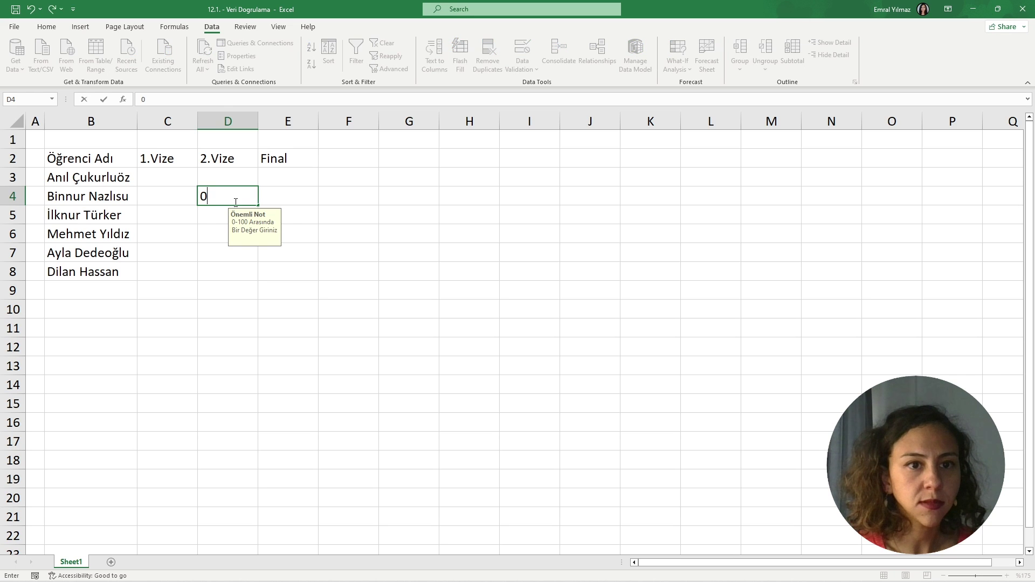
{"action": "key", "text": "Return"}
{"action": "type", "text": "100"}
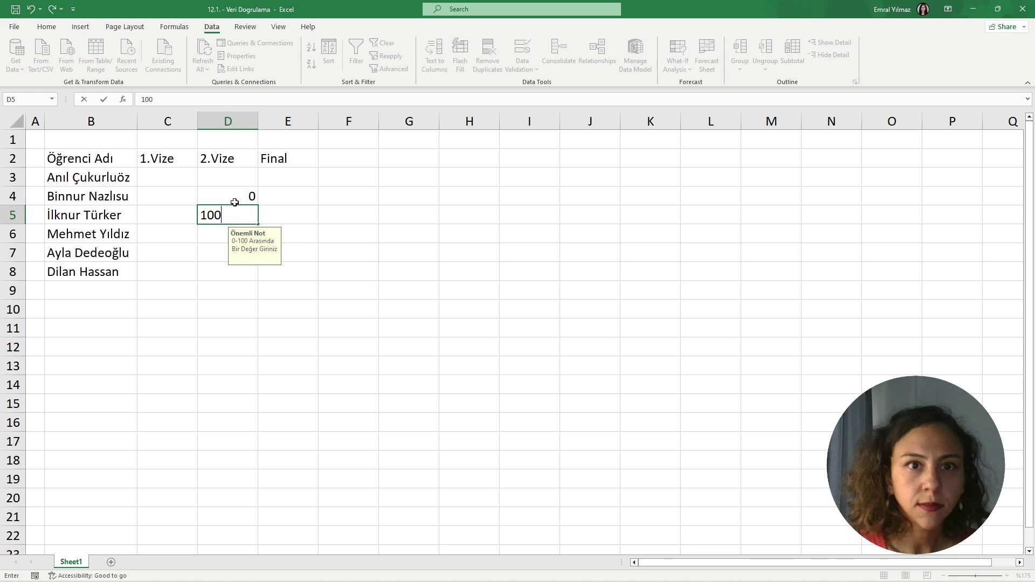
{"action": "key", "text": "Return"}
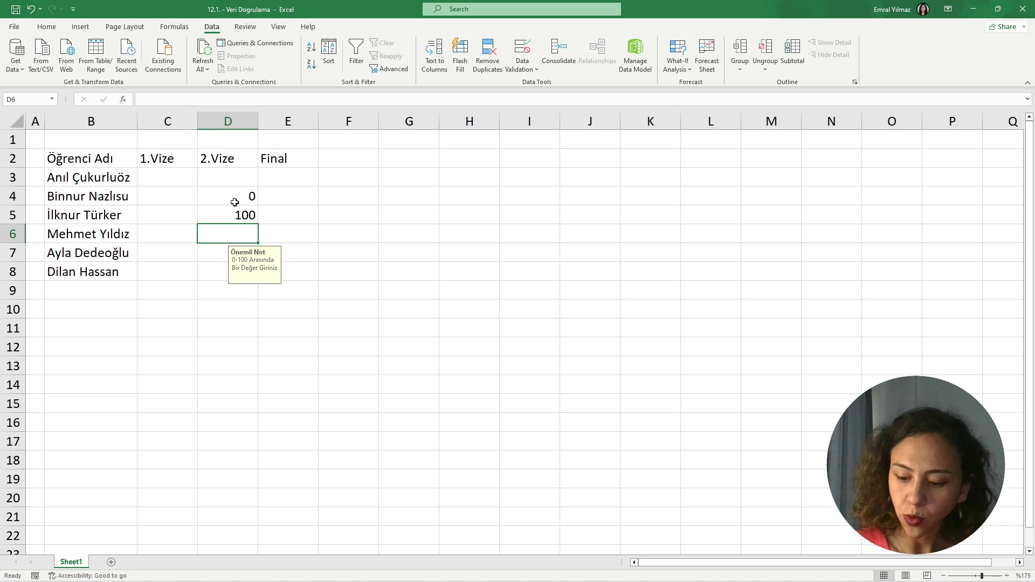
{"action": "type", "text": "55"}
{"action": "key", "text": "Return"}
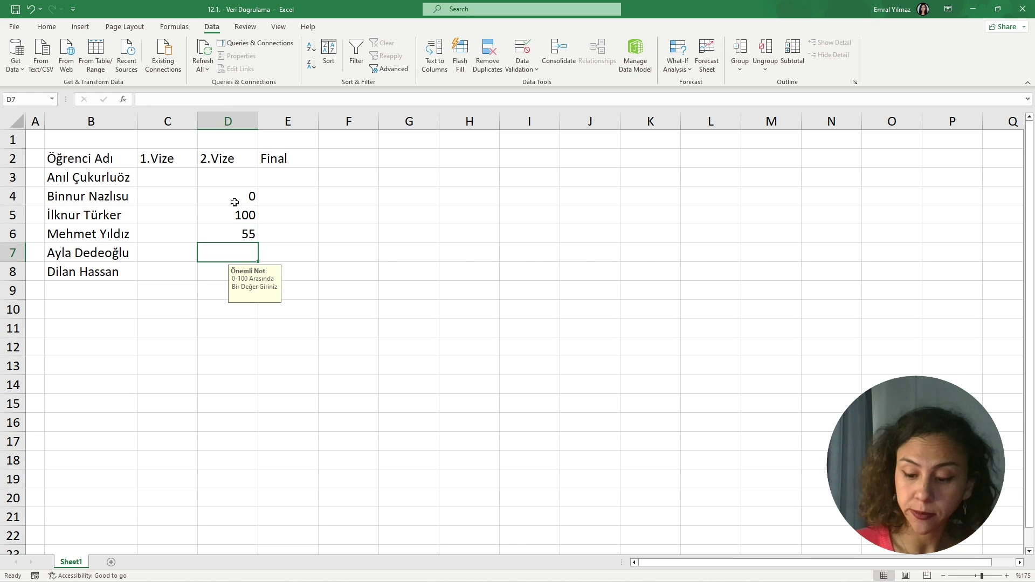
{"action": "type", "text": "48,65"}
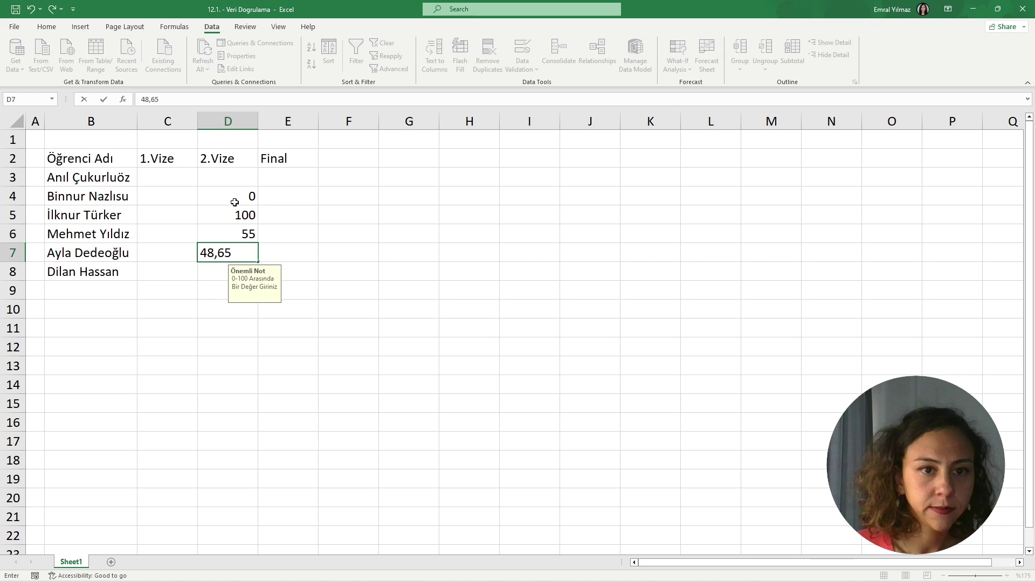
{"action": "key", "text": "Return"}
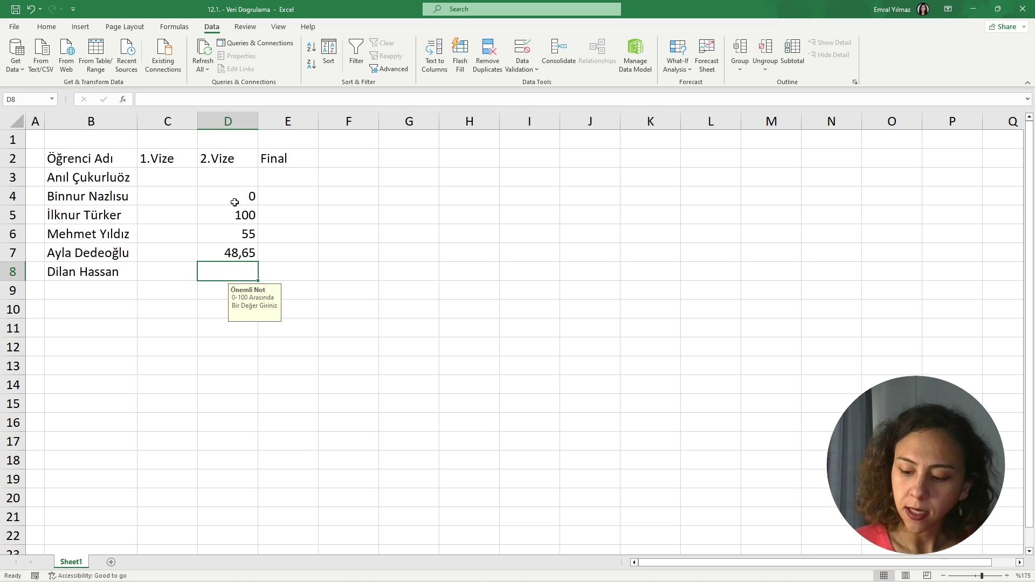
Enter 110 in D8, retry after the Dikkat alert rejects it, and enter 50
{"action": "type", "text": "110"}
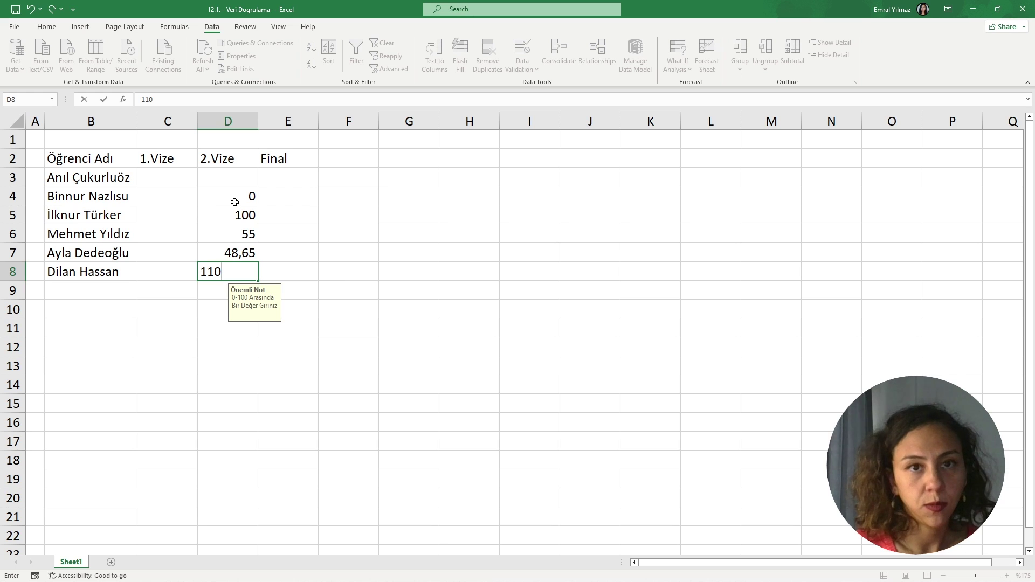
{"action": "key", "text": "Return"}
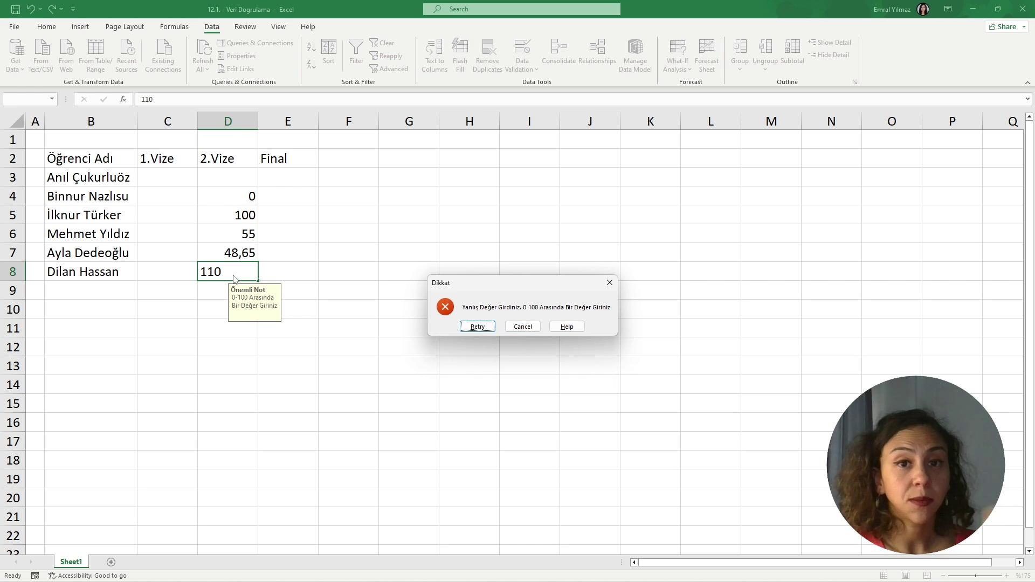
{"action": "left_click", "coordinate": [477, 327]}
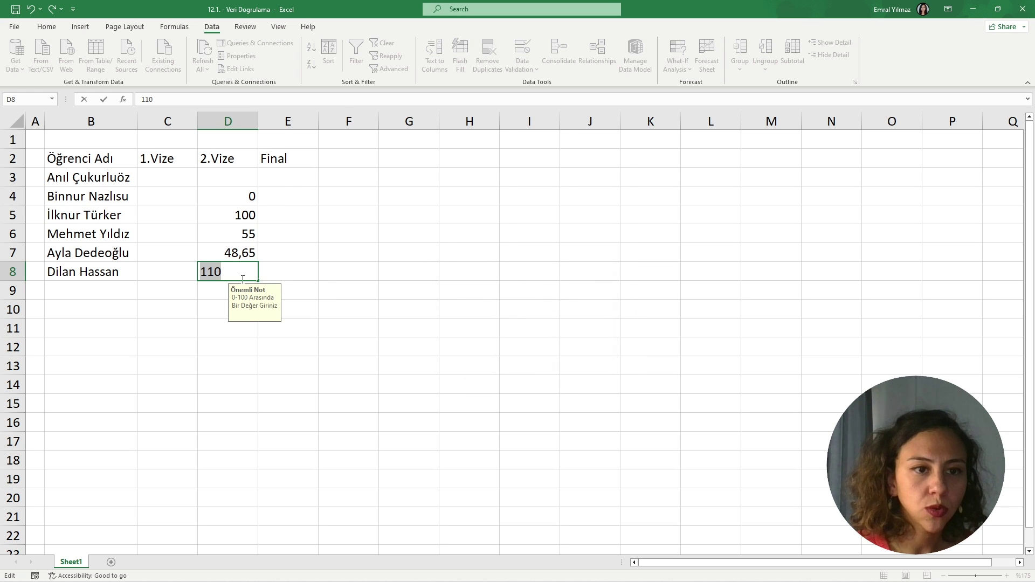
{"action": "type", "text": "50"}
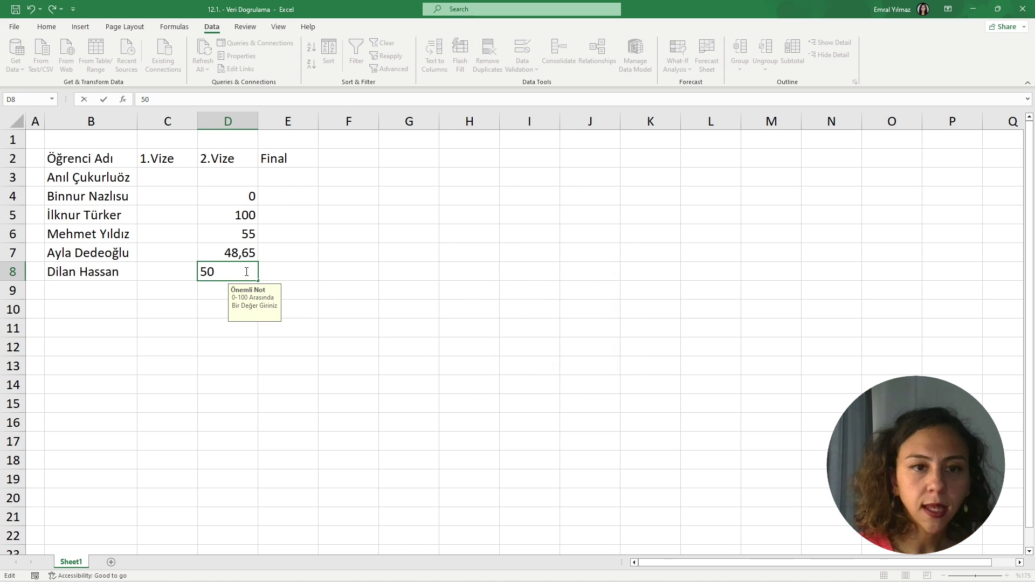
{"action": "key", "text": "Return"}
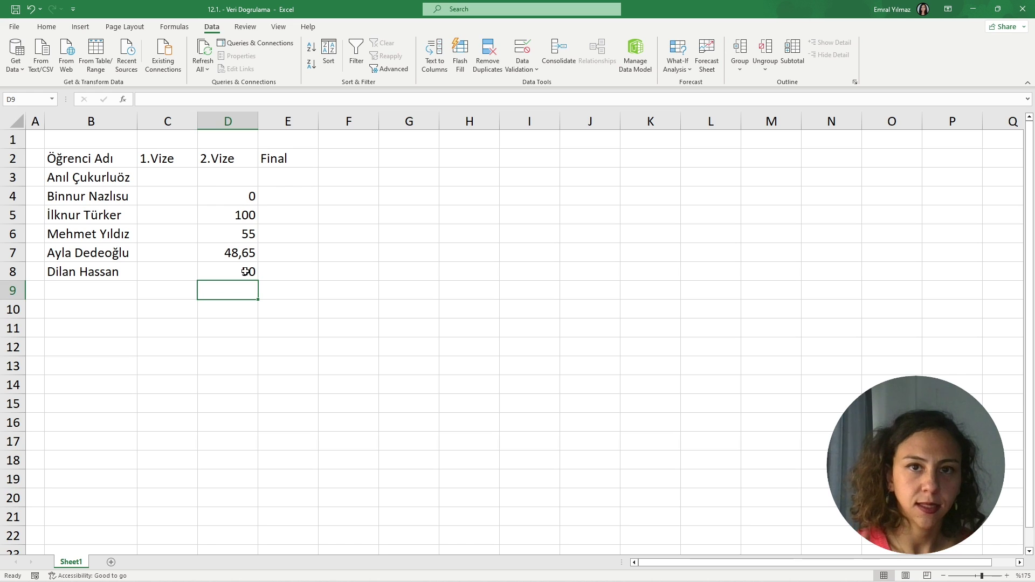
Try -10 in E3, cancel the Dikkat alert, and enter 98 instead
{"action": "left_click", "coordinate": [290, 186]}
{"action": "type", "text": "-1"}
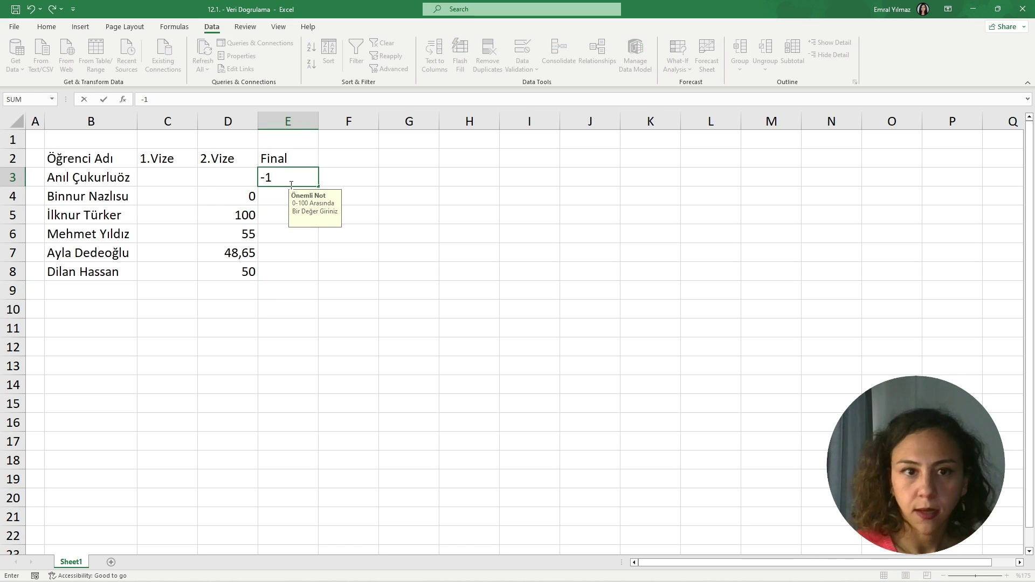
{"action": "type", "text": "0"}
{"action": "key", "text": "Return"}
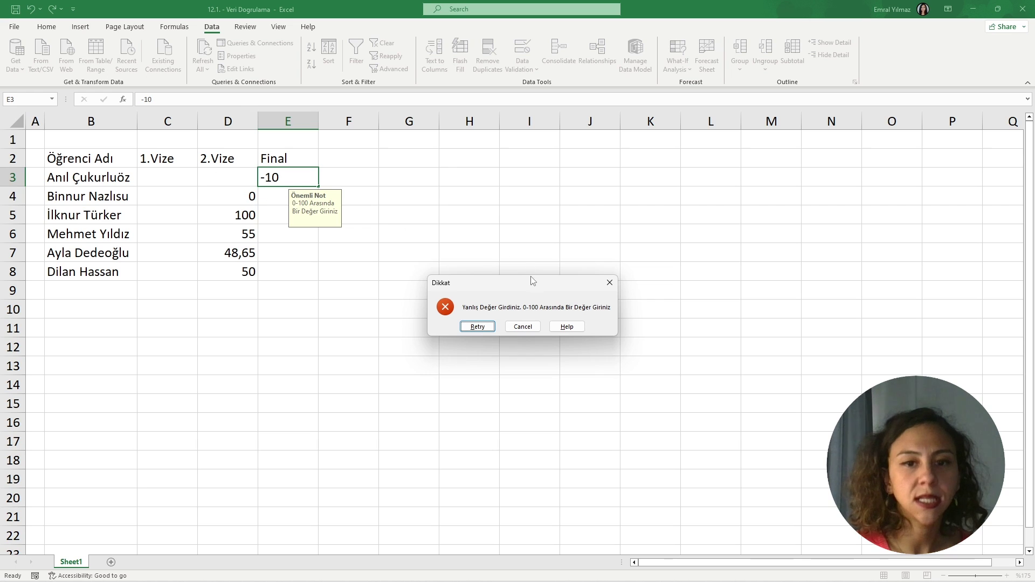
{"action": "left_click", "coordinate": [522, 327]}
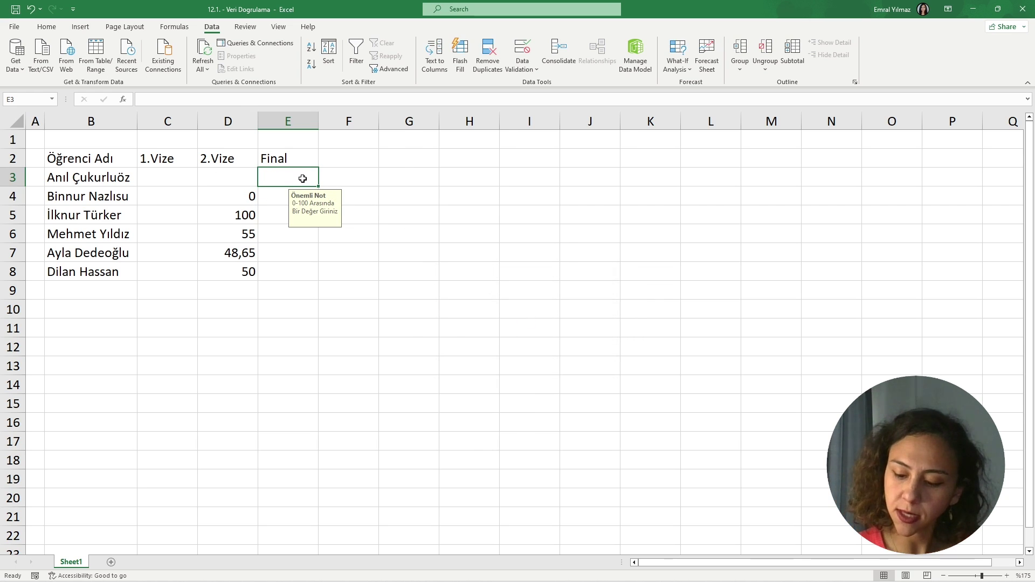
{"action": "type", "text": "98"}
{"action": "key", "text": "Return"}
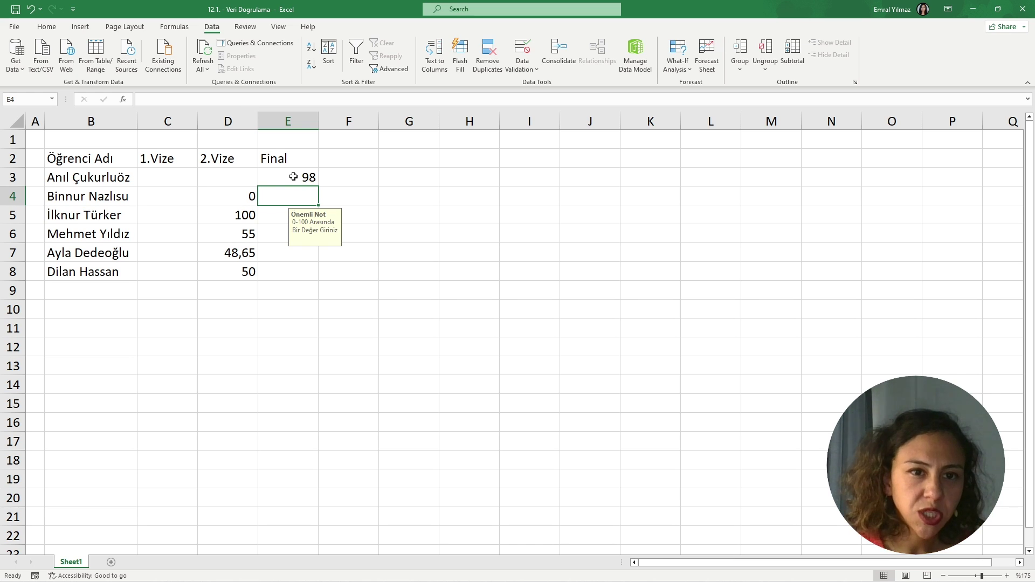
Select C3:E8 again and open its Data Validation dialog
{"action": "left_click_drag", "start_coordinate": [176, 175], "coordinate": [274, 264]}
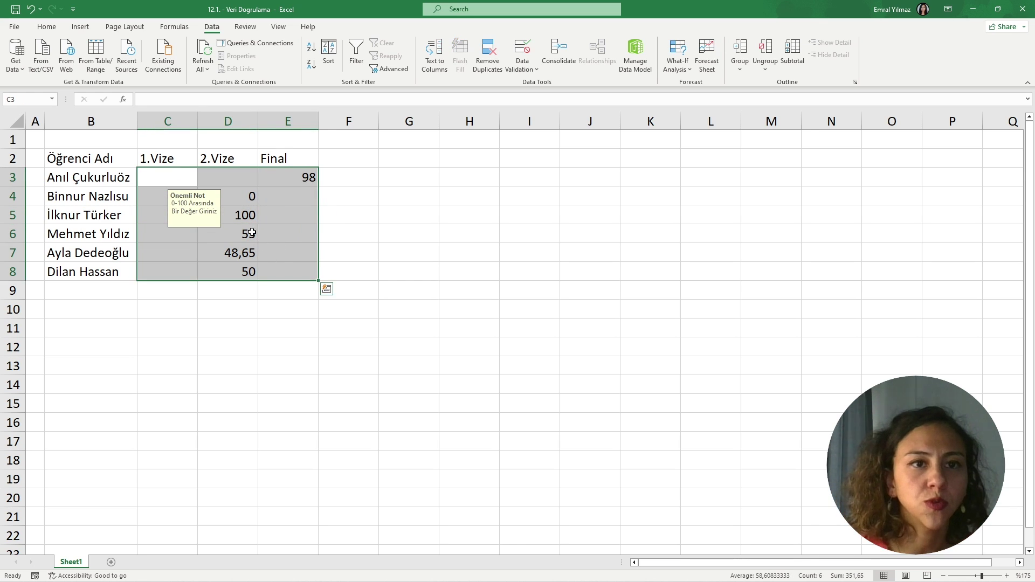
{"action": "left_click", "coordinate": [526, 67]}
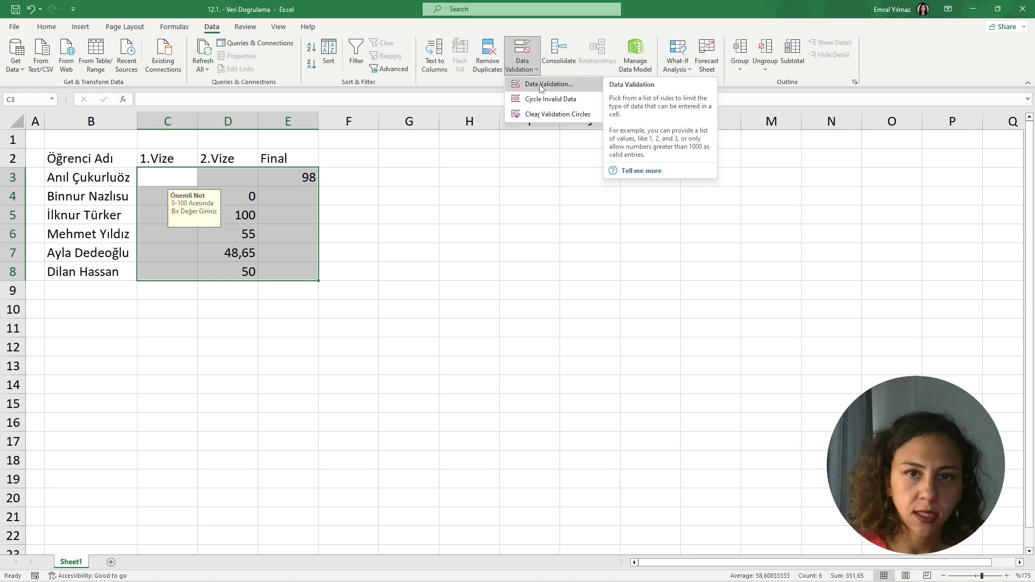
{"action": "left_click", "coordinate": [545, 84]}
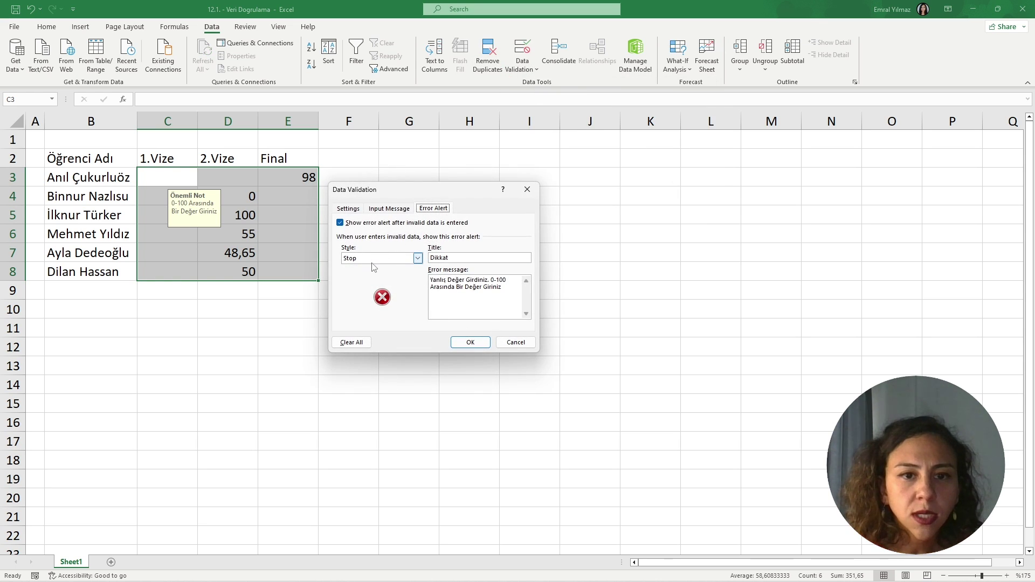
Switch the error alert style from Stop to Warning and apply the change
{"action": "left_click", "coordinate": [418, 258]}
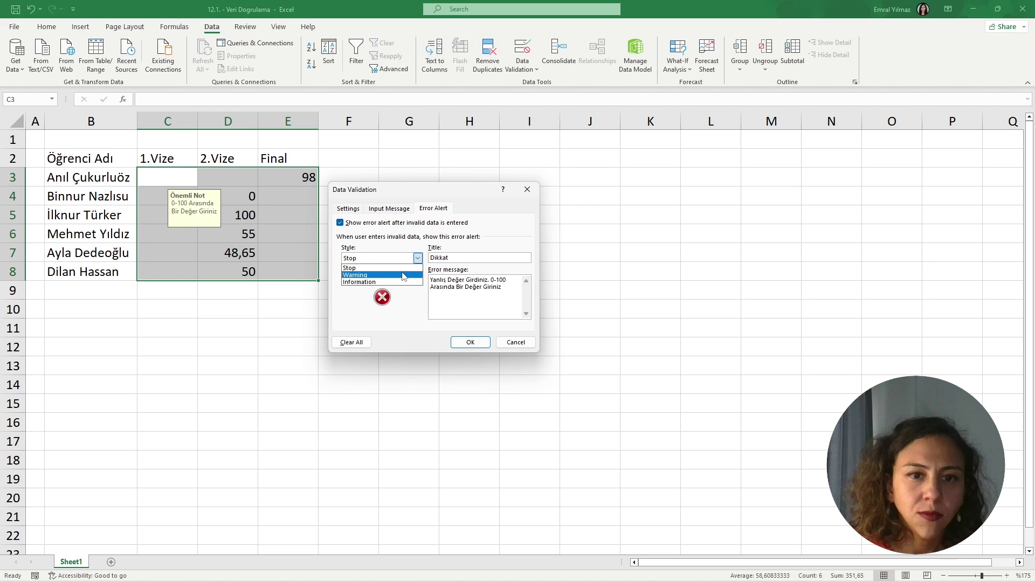
{"action": "left_click", "coordinate": [405, 275]}
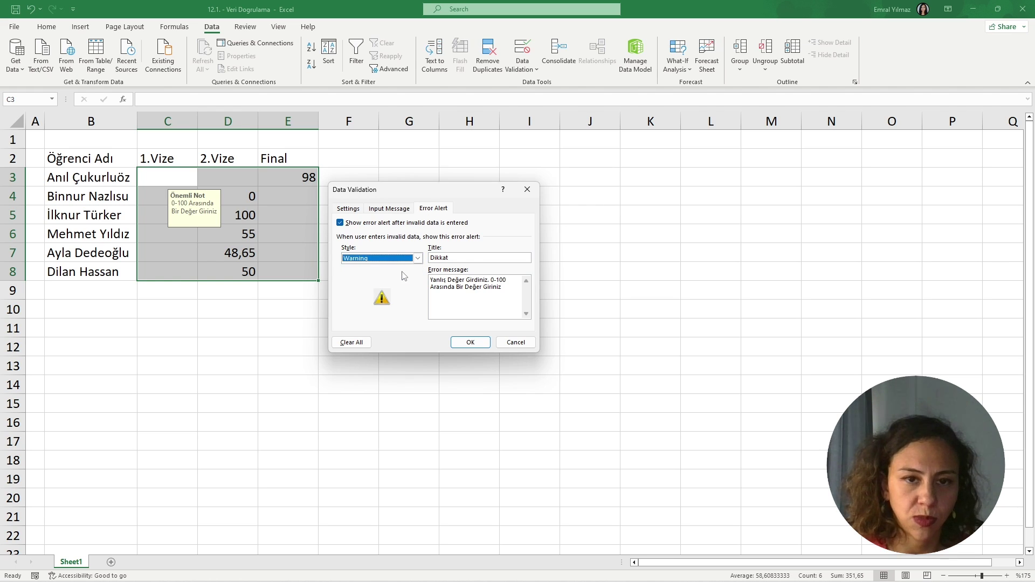
{"action": "left_click", "coordinate": [418, 258]}
{"action": "left_click", "coordinate": [402, 268]}
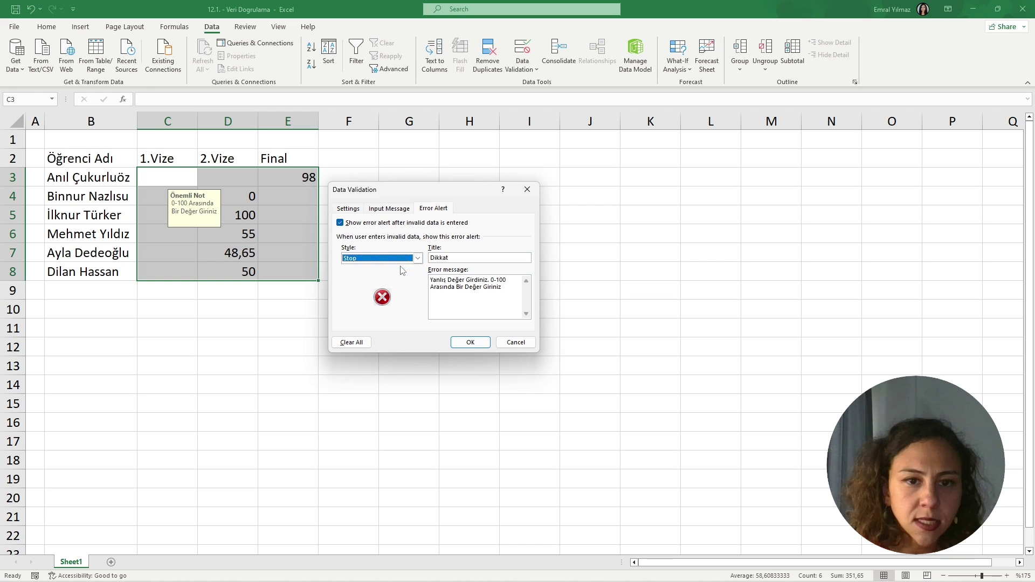
{"action": "left_click", "coordinate": [418, 258]}
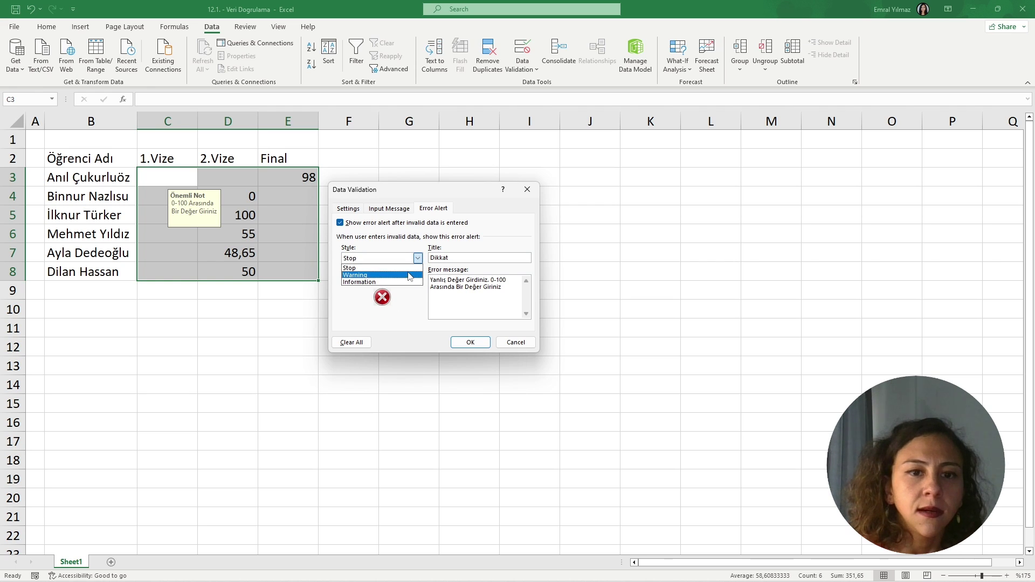
{"action": "left_click", "coordinate": [408, 275]}
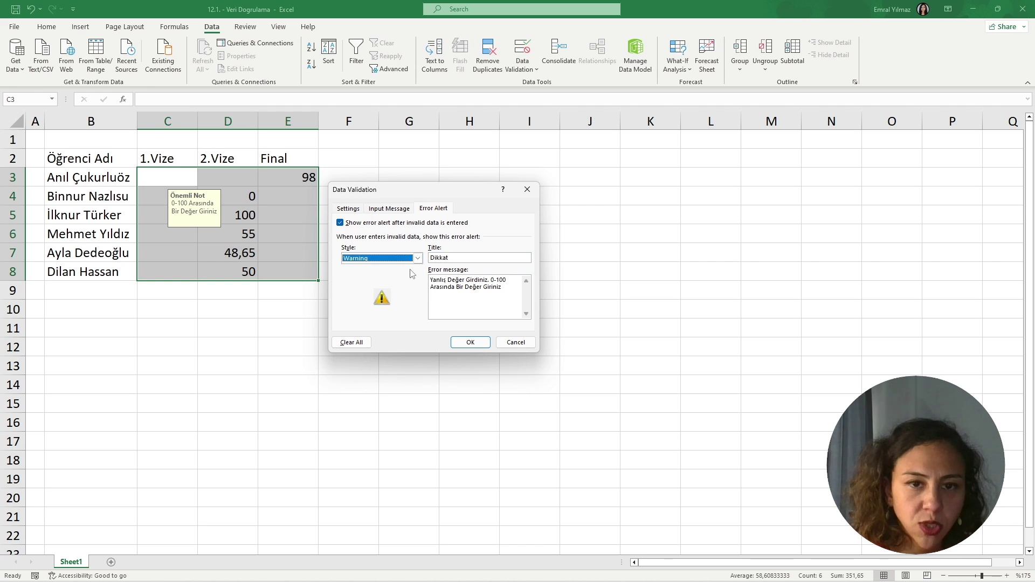
{"action": "left_click", "coordinate": [418, 259]}
{"action": "key", "text": "Escape"}
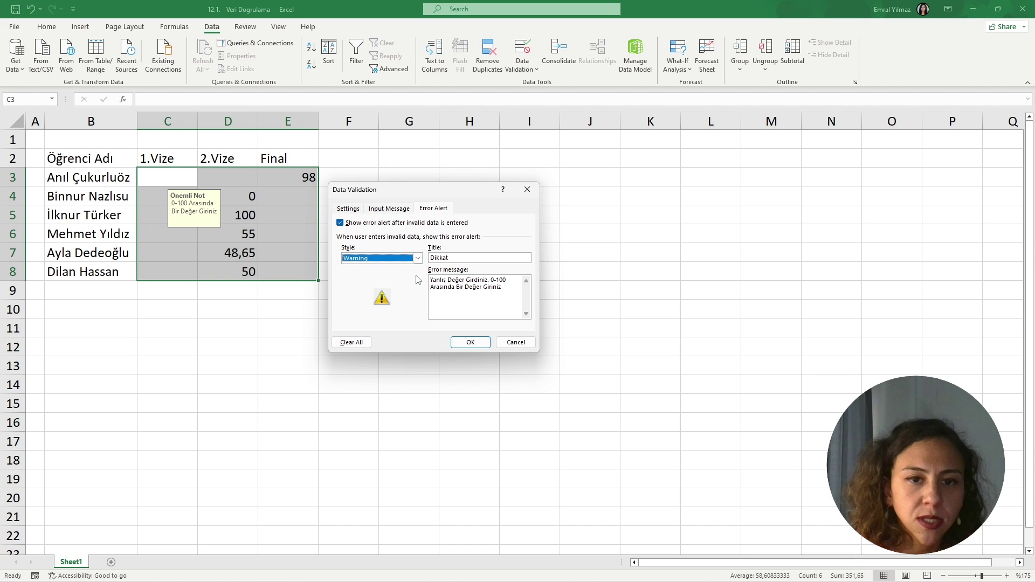
{"action": "left_click", "coordinate": [418, 258]}
{"action": "left_click", "coordinate": [410, 282]}
{"action": "left_click", "coordinate": [418, 258]}
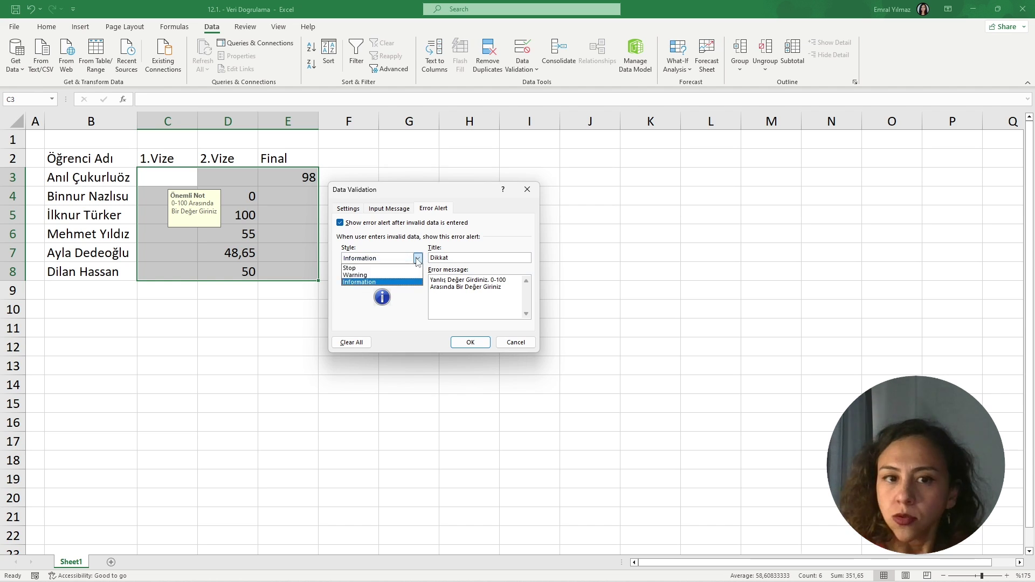
{"action": "left_click", "coordinate": [404, 275]}
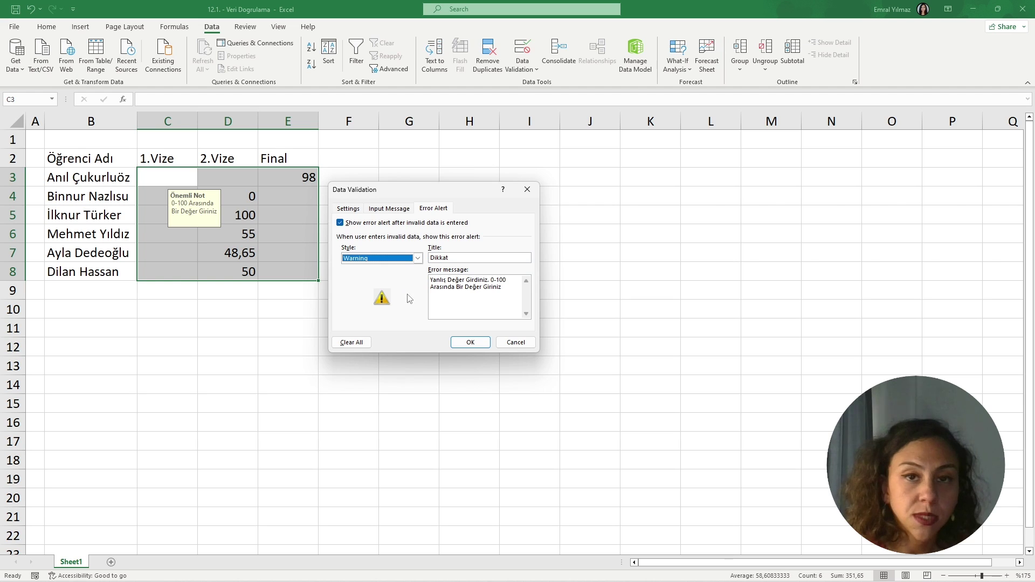
{"action": "left_click", "coordinate": [470, 342]}
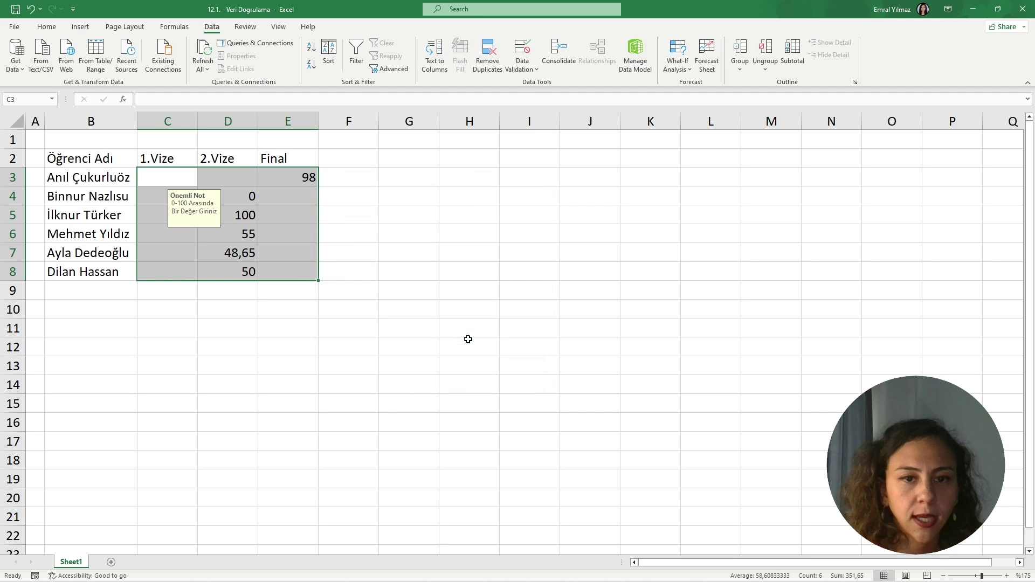
{"action": "left_click", "coordinate": [397, 251]}
Enter -15 as the Final score in E4 and accept it past the Dikkat warning
{"action": "left_click", "coordinate": [299, 197]}
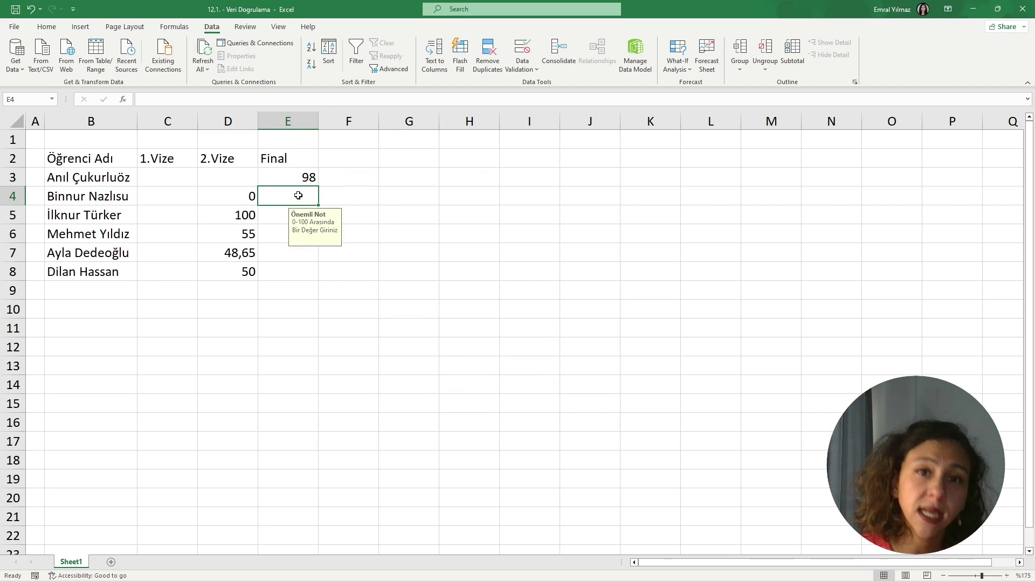
{"action": "type", "text": "-15"}
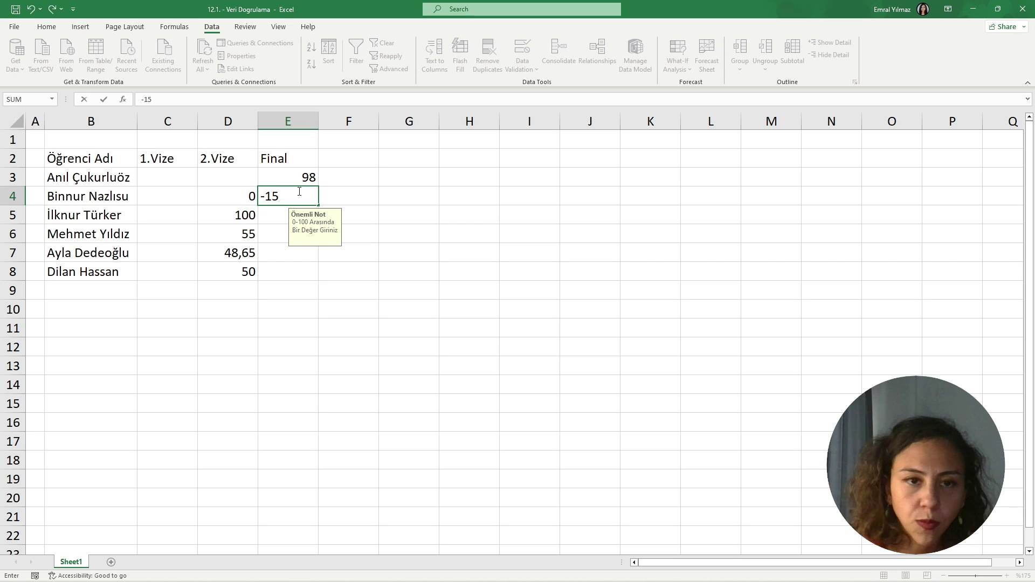
{"action": "key", "text": "Return"}
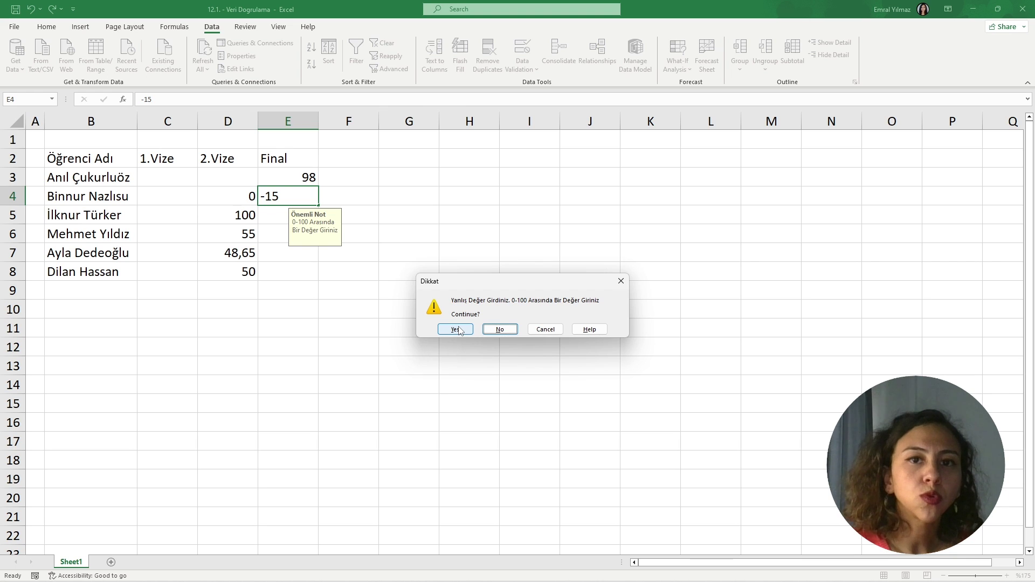
{"action": "left_click", "coordinate": [454, 329]}
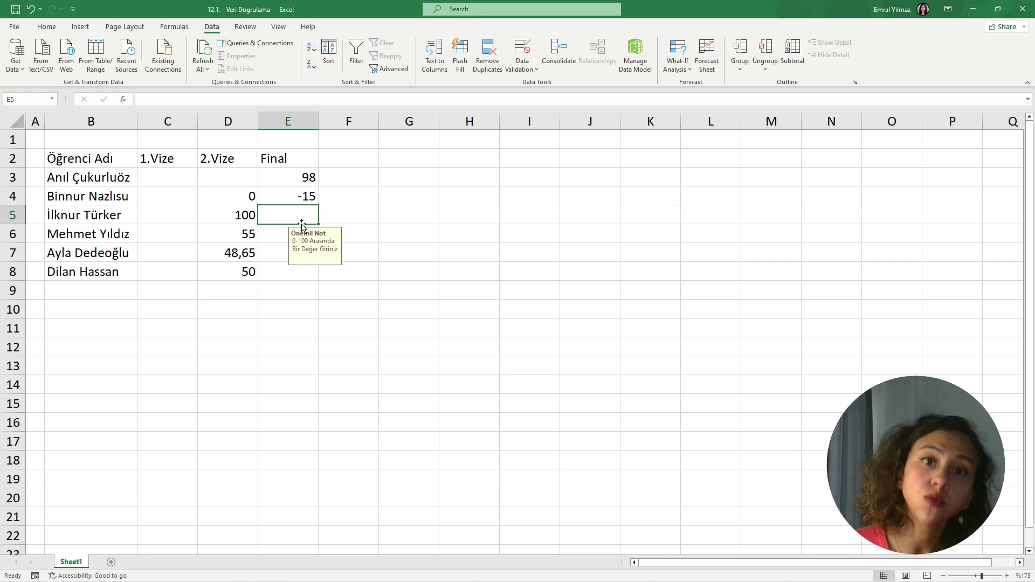
Enter 150 in E5 and accept it despite the validation warning
{"action": "type", "text": "150"}
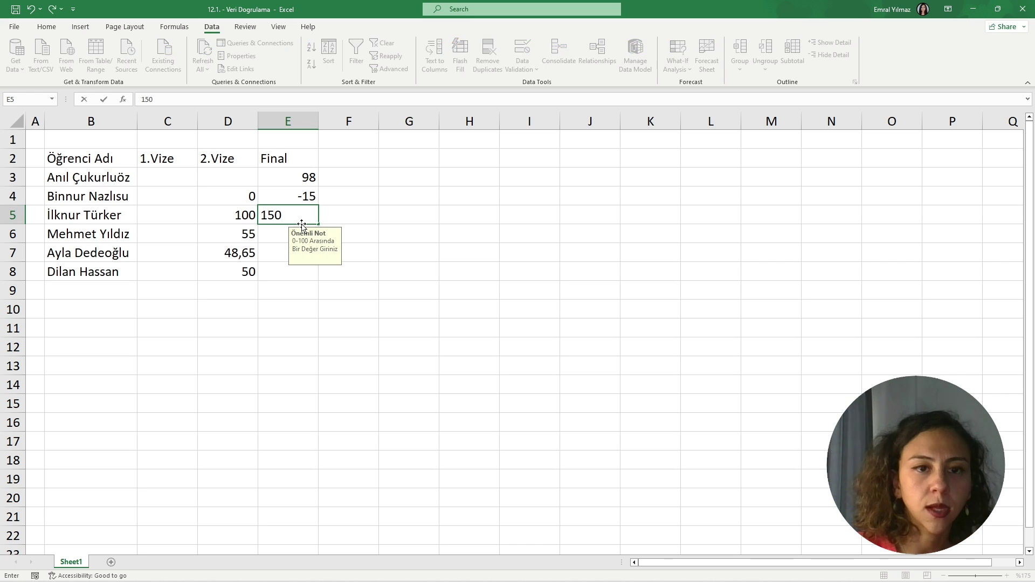
{"action": "key", "text": "Return"}
{"action": "left_click", "coordinate": [453, 329]}
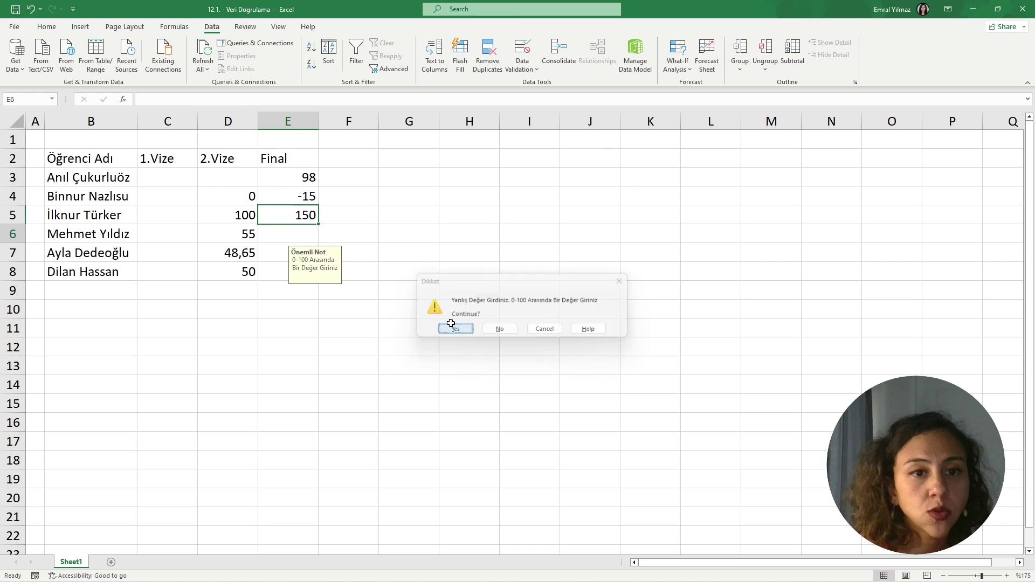
Enter a valid Final score of 64 in E6
{"action": "type", "text": "150"}
{"action": "double_click", "coordinate": [291, 229]}
{"action": "type", "text": "64"}
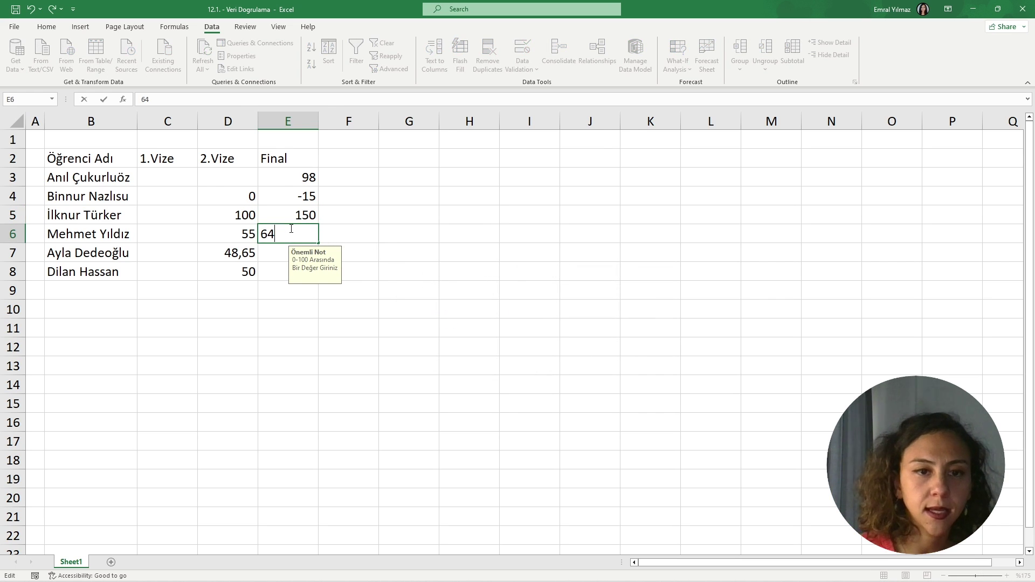
{"action": "key", "text": "Return"}
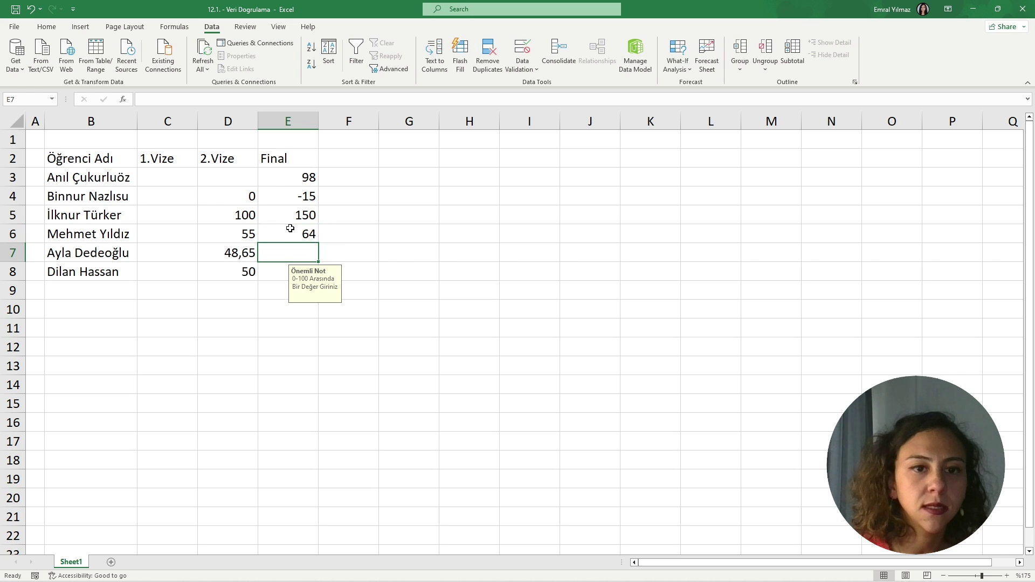